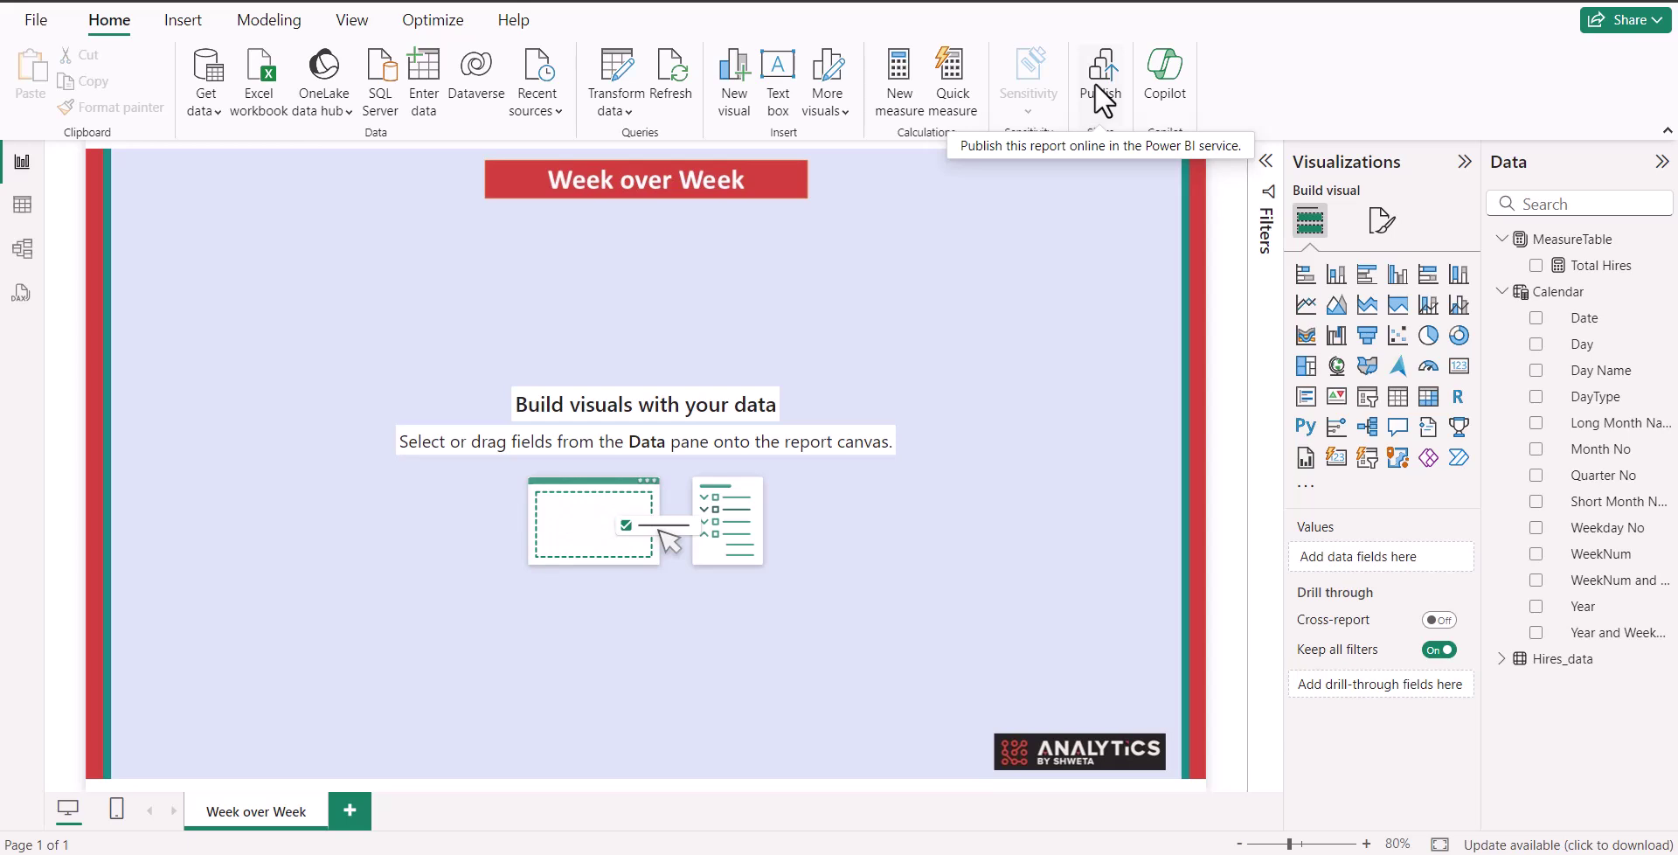
- Review the relationship between the Calendar and Hires_data tables in the data model, and return to the report
click(22, 250)
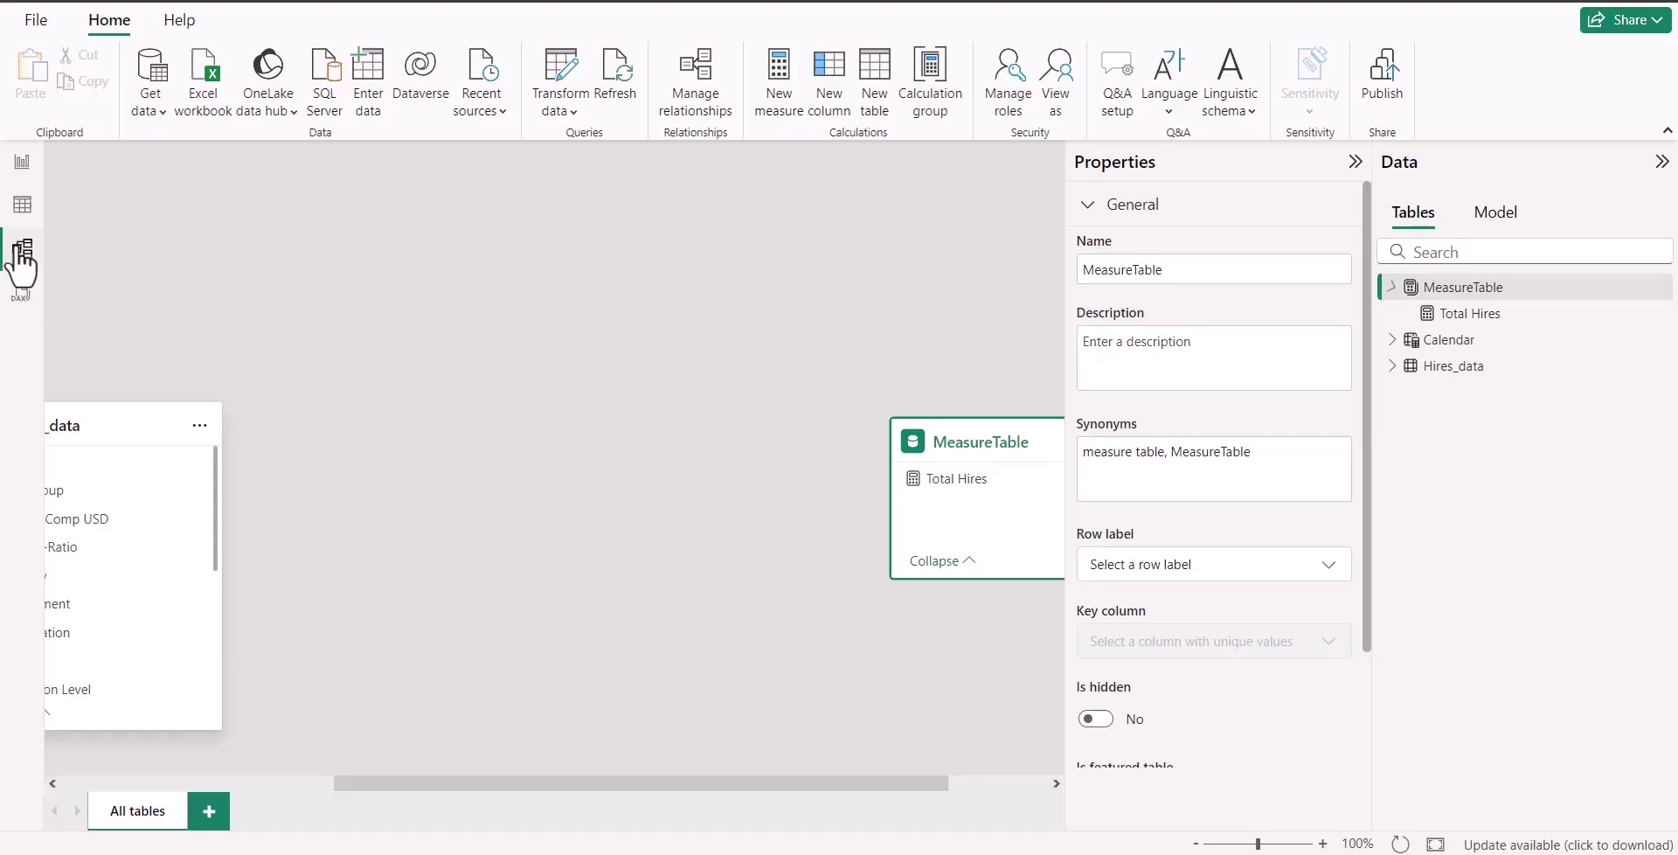
drag(474, 783, 103, 778)
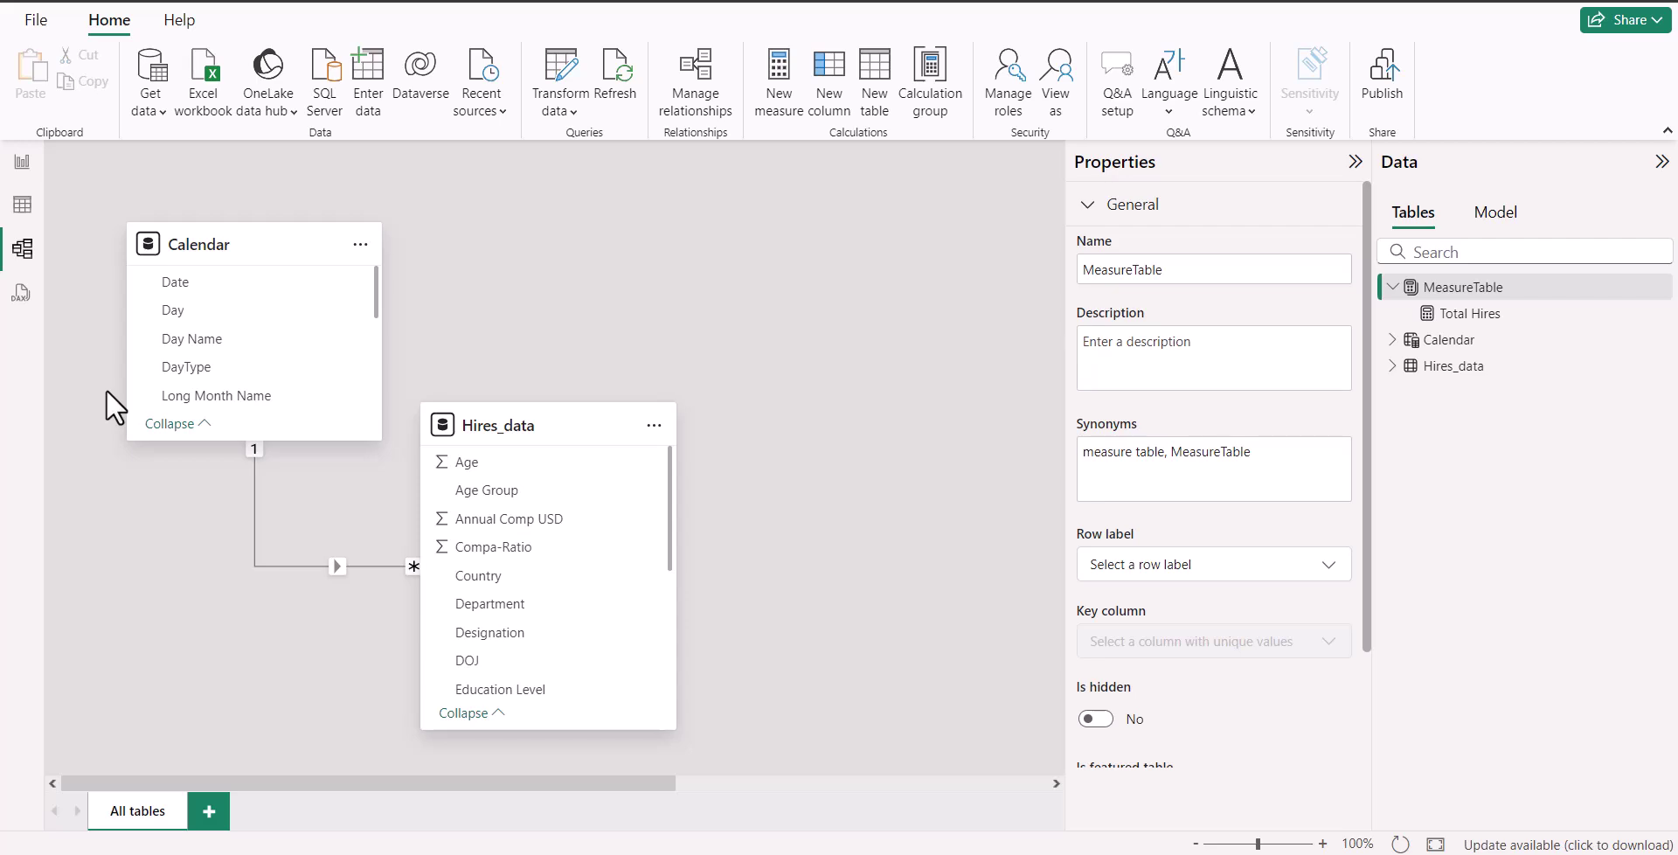
click(21, 166)
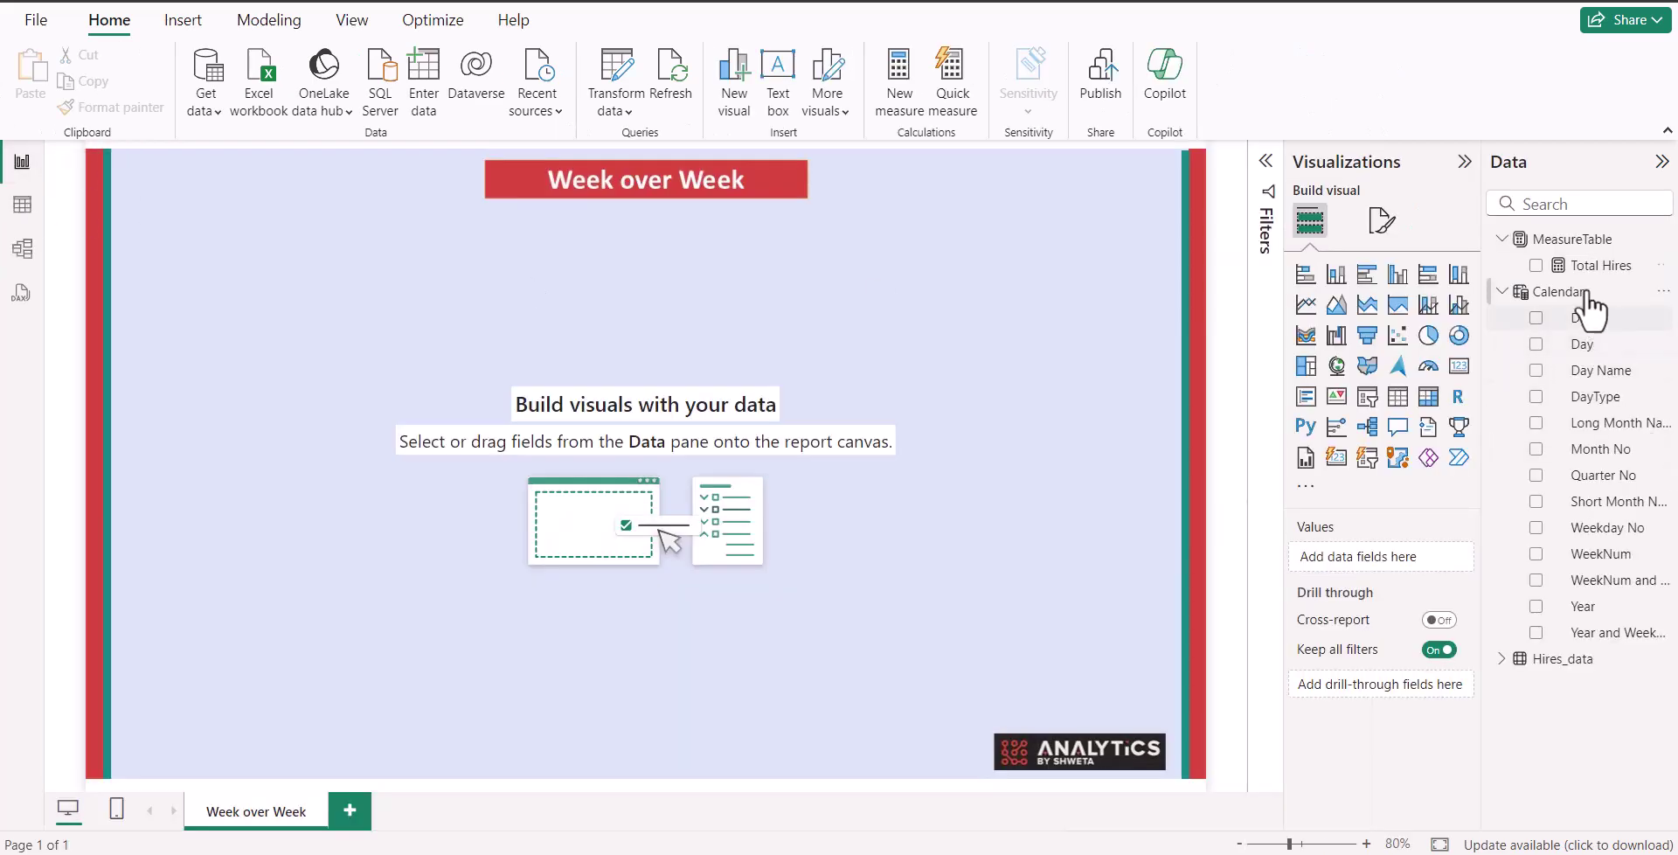
- Examine the DAX definition of the Calendar table, especially its WeekNum column, and the formula of the Total Hires measure
click(1561, 301)
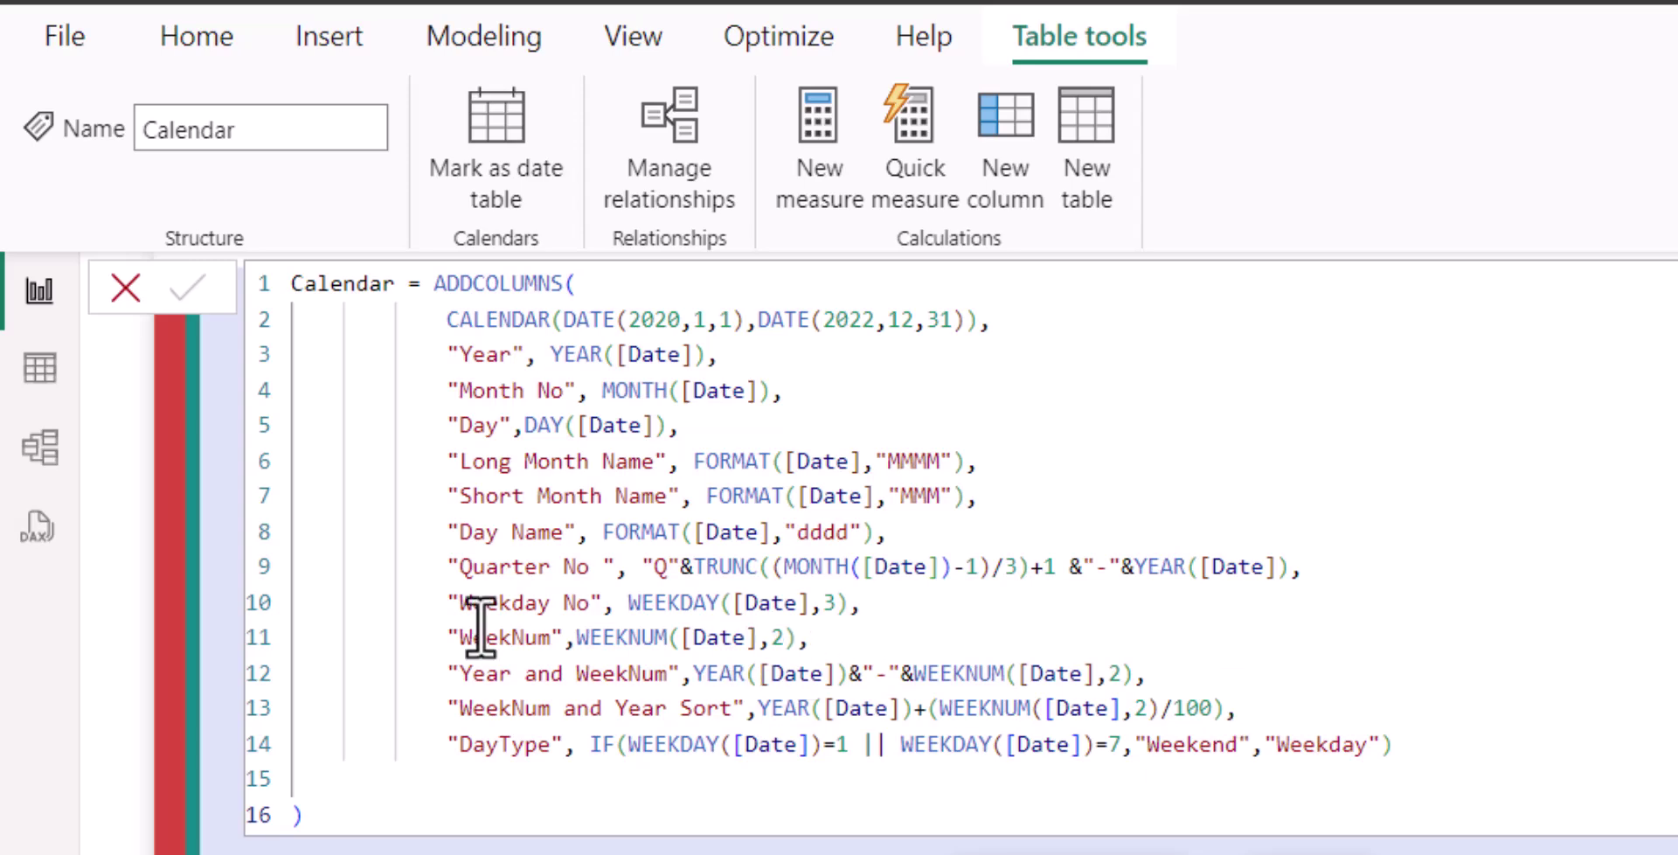
drag(431, 645, 892, 637)
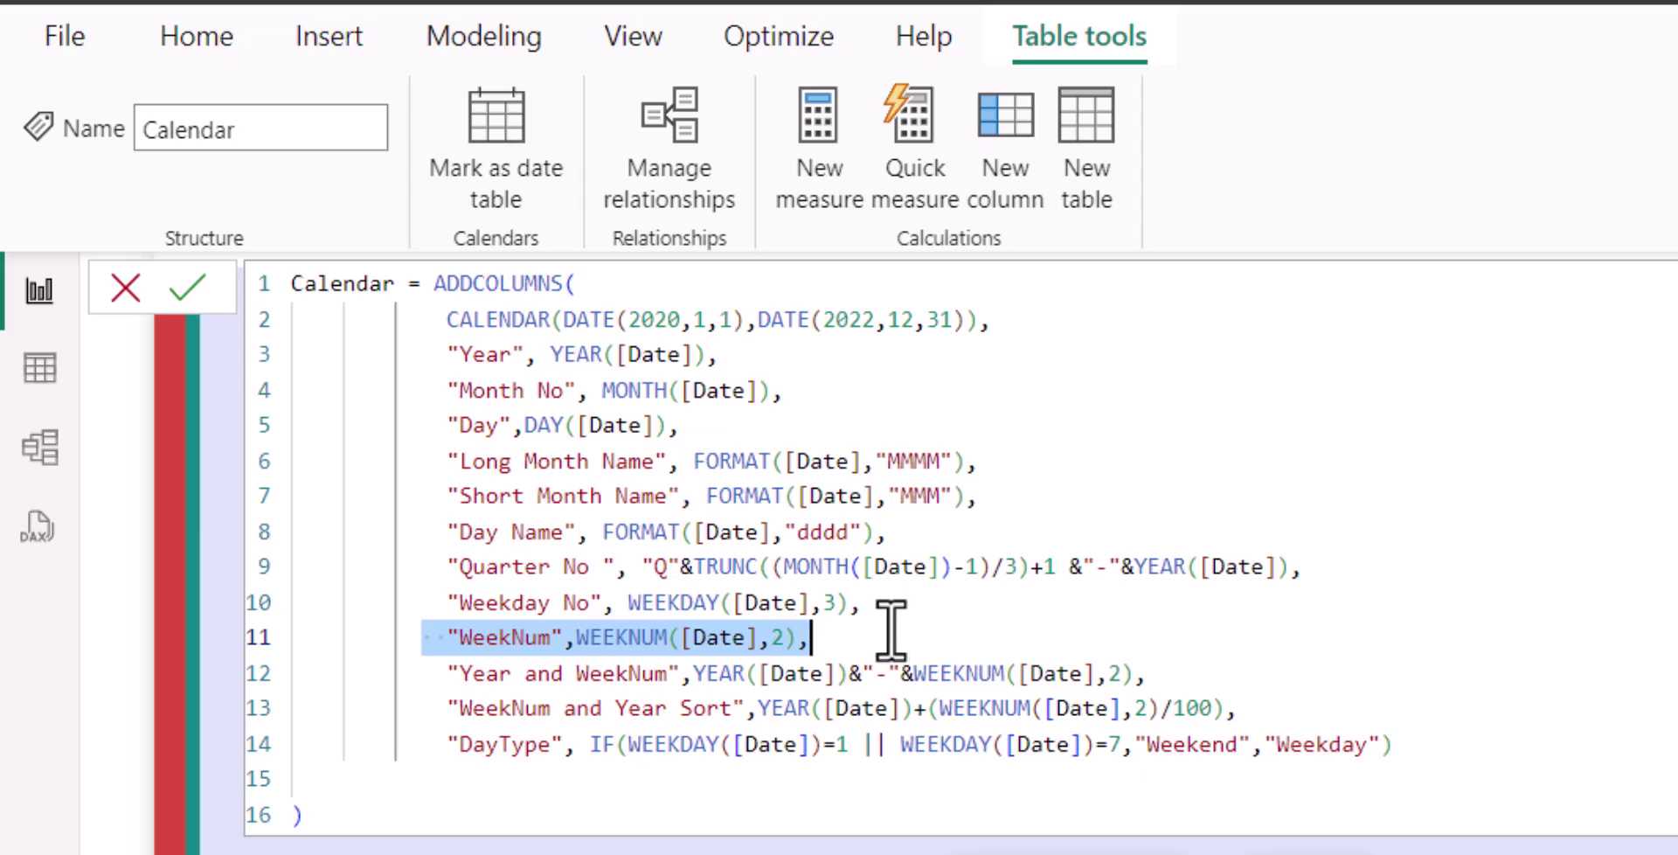
click(891, 631)
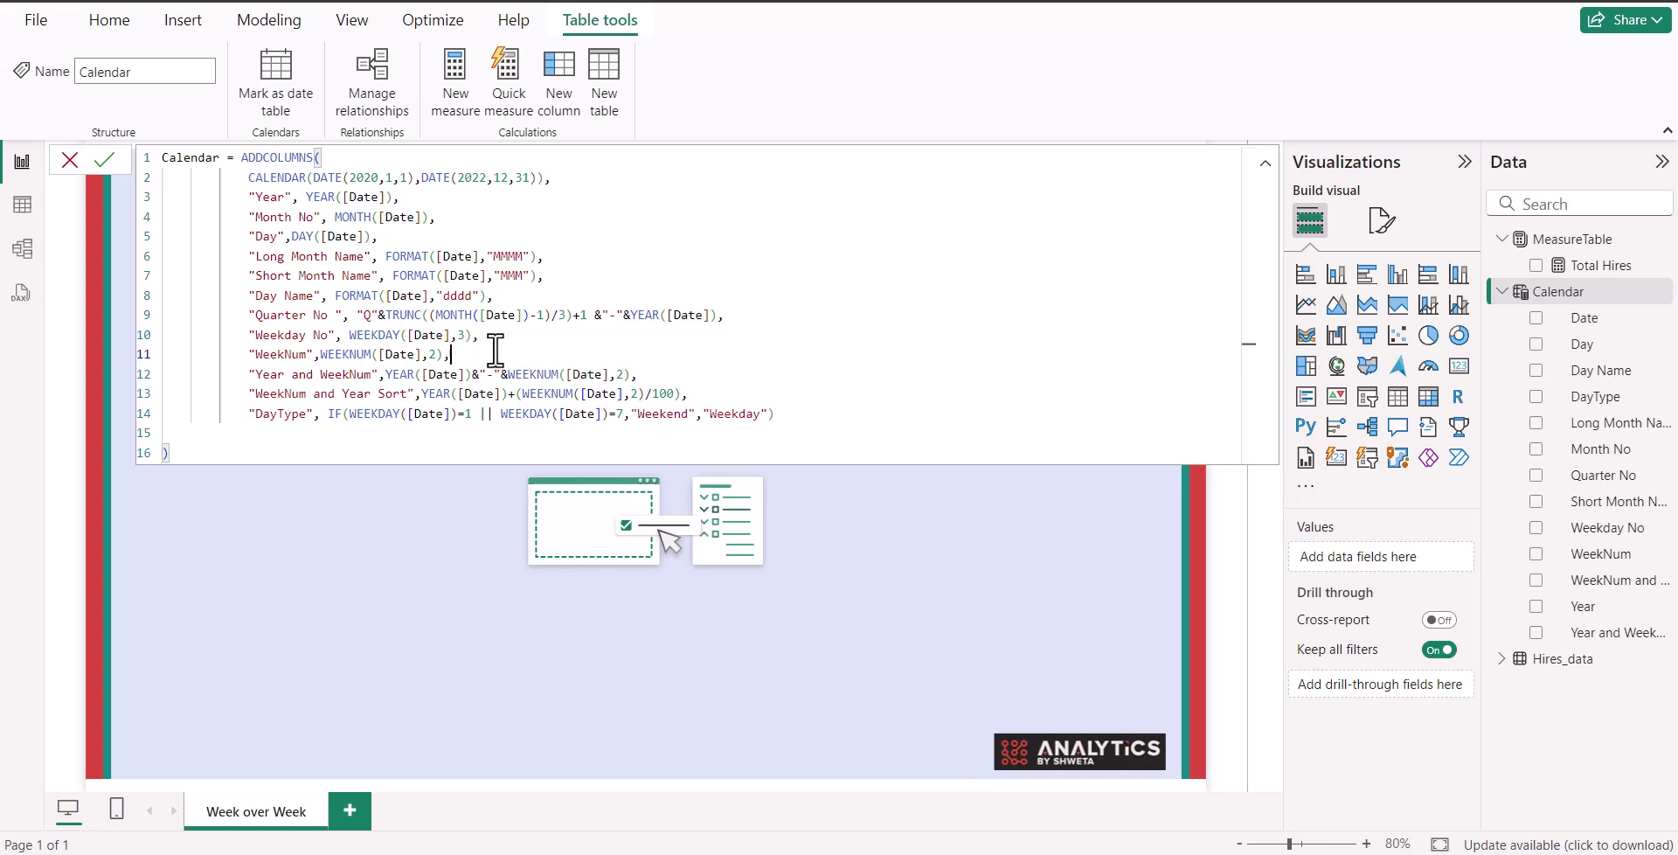
click(1265, 164)
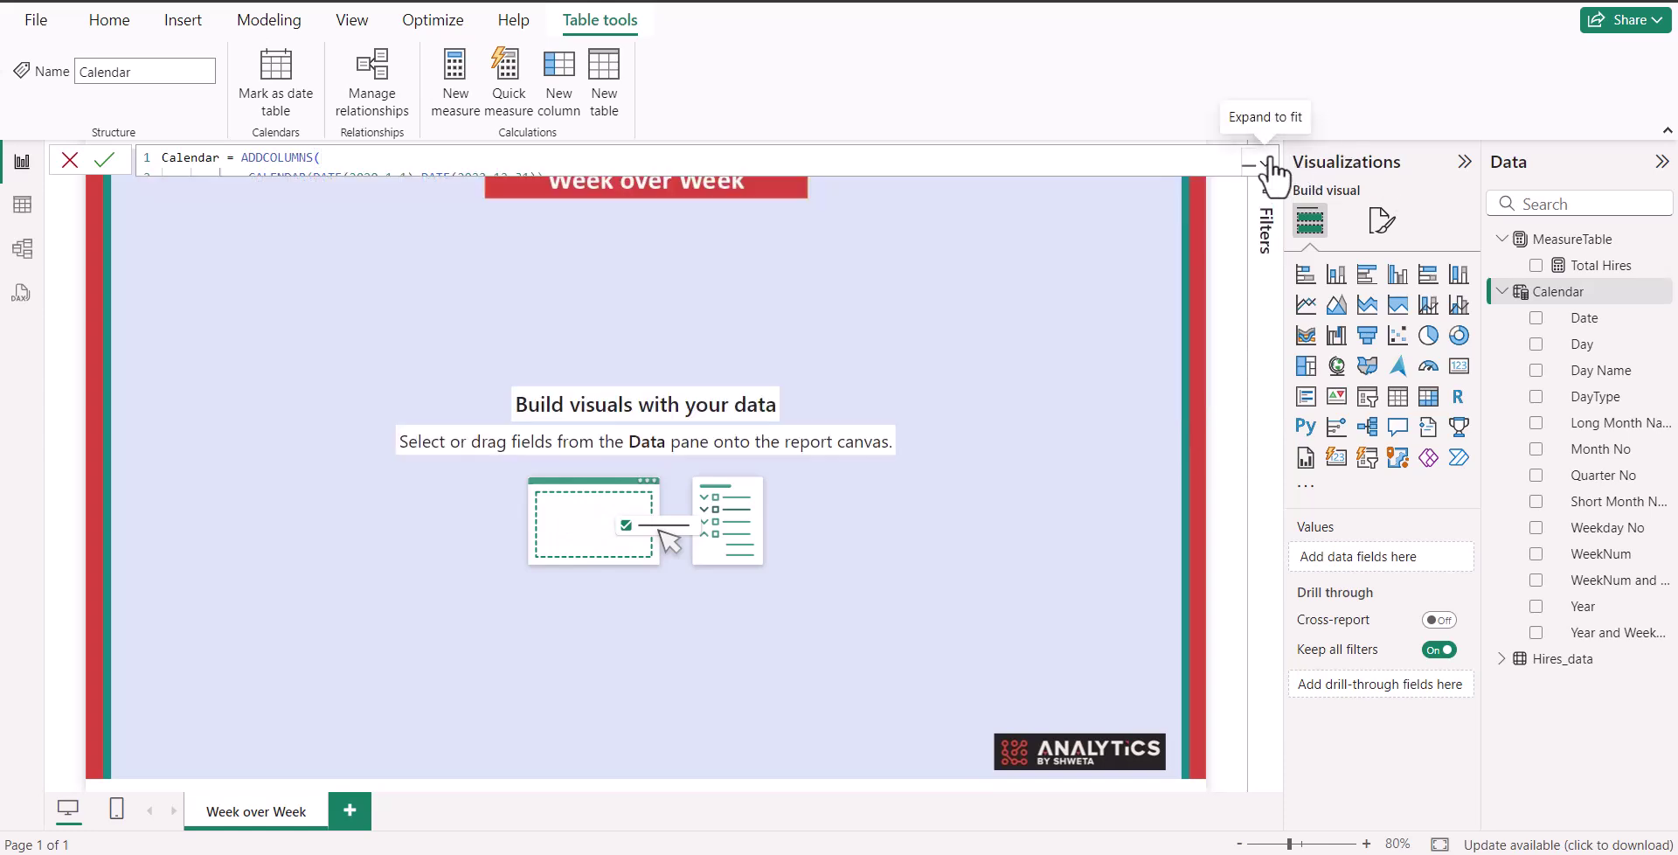
click(1623, 272)
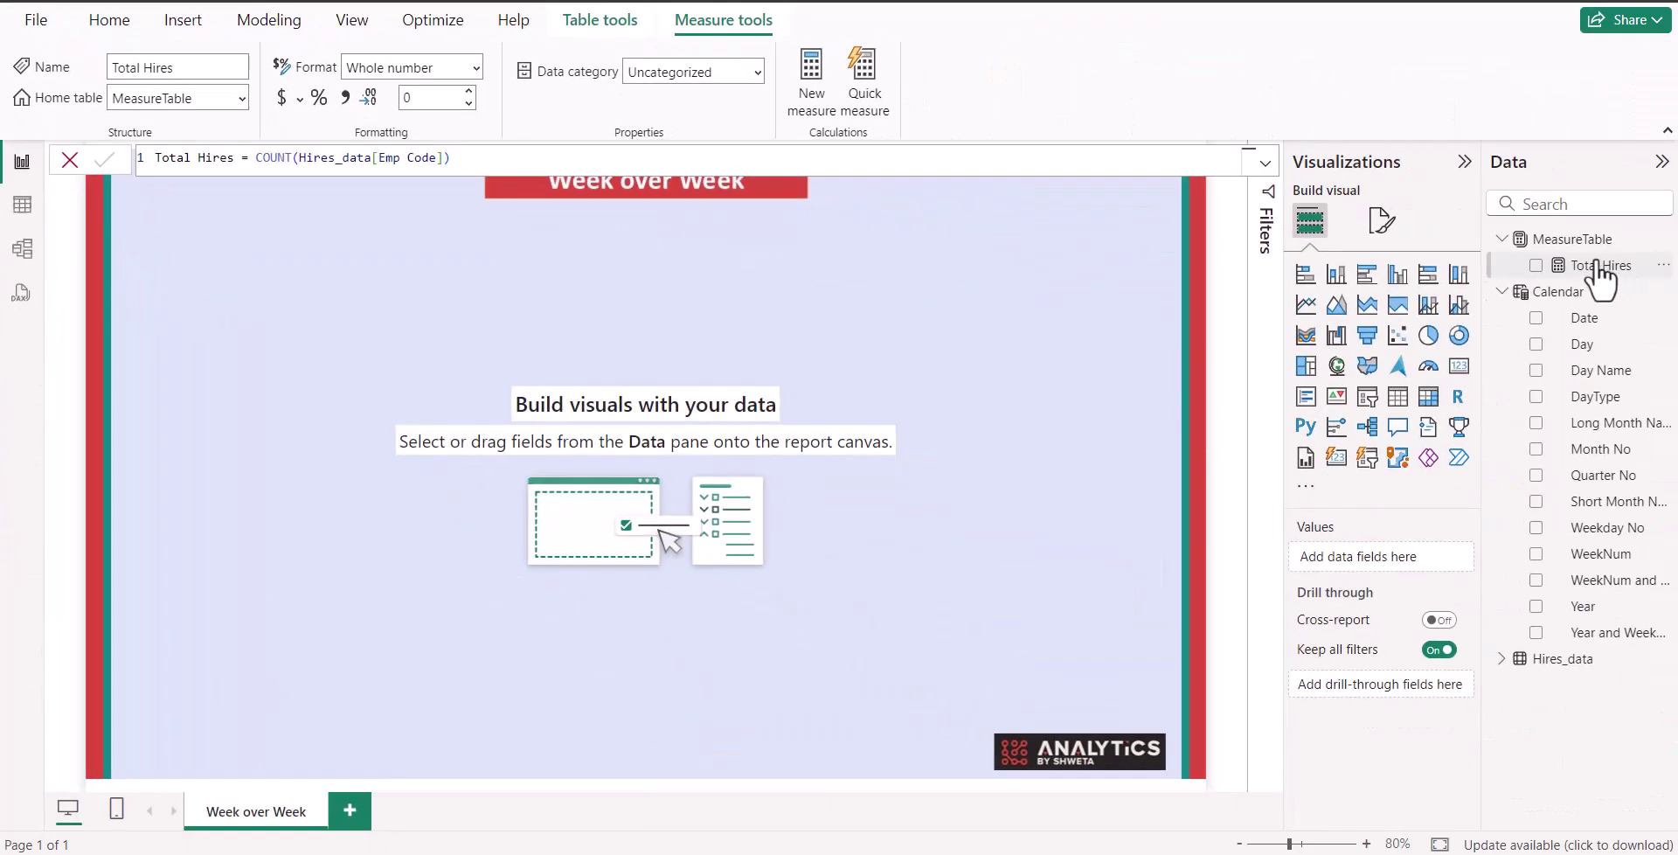
- Create a new measure named Prev Week in MeasureTable and begin its formula with CALCULATE([Total Hires], ready for filters
right_click(1584, 245)
key(Escape)
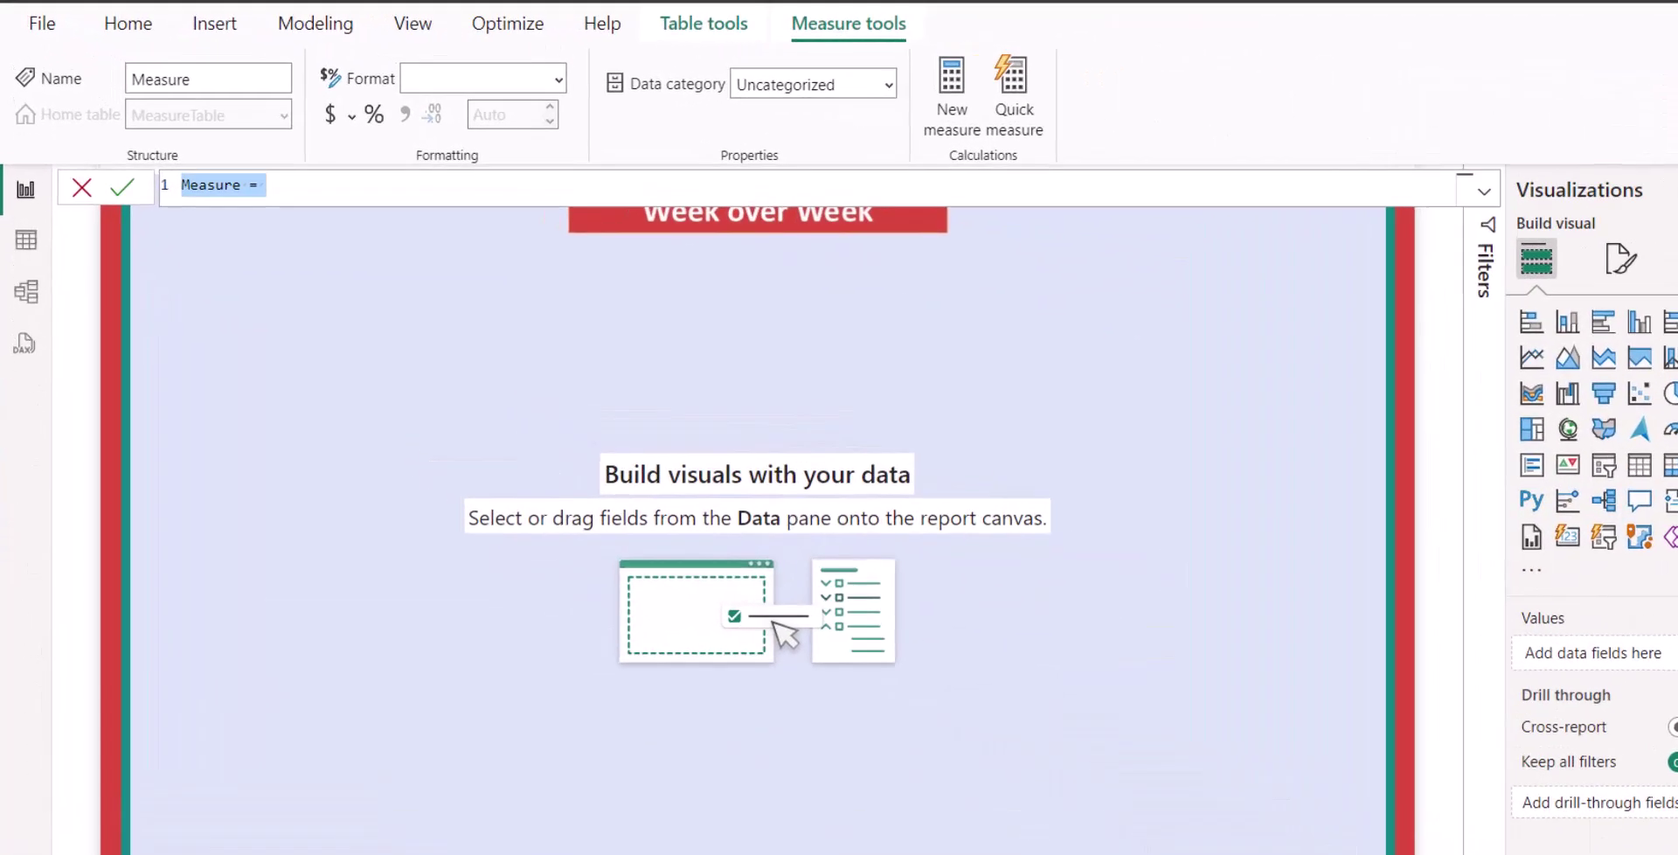
text(Prev)
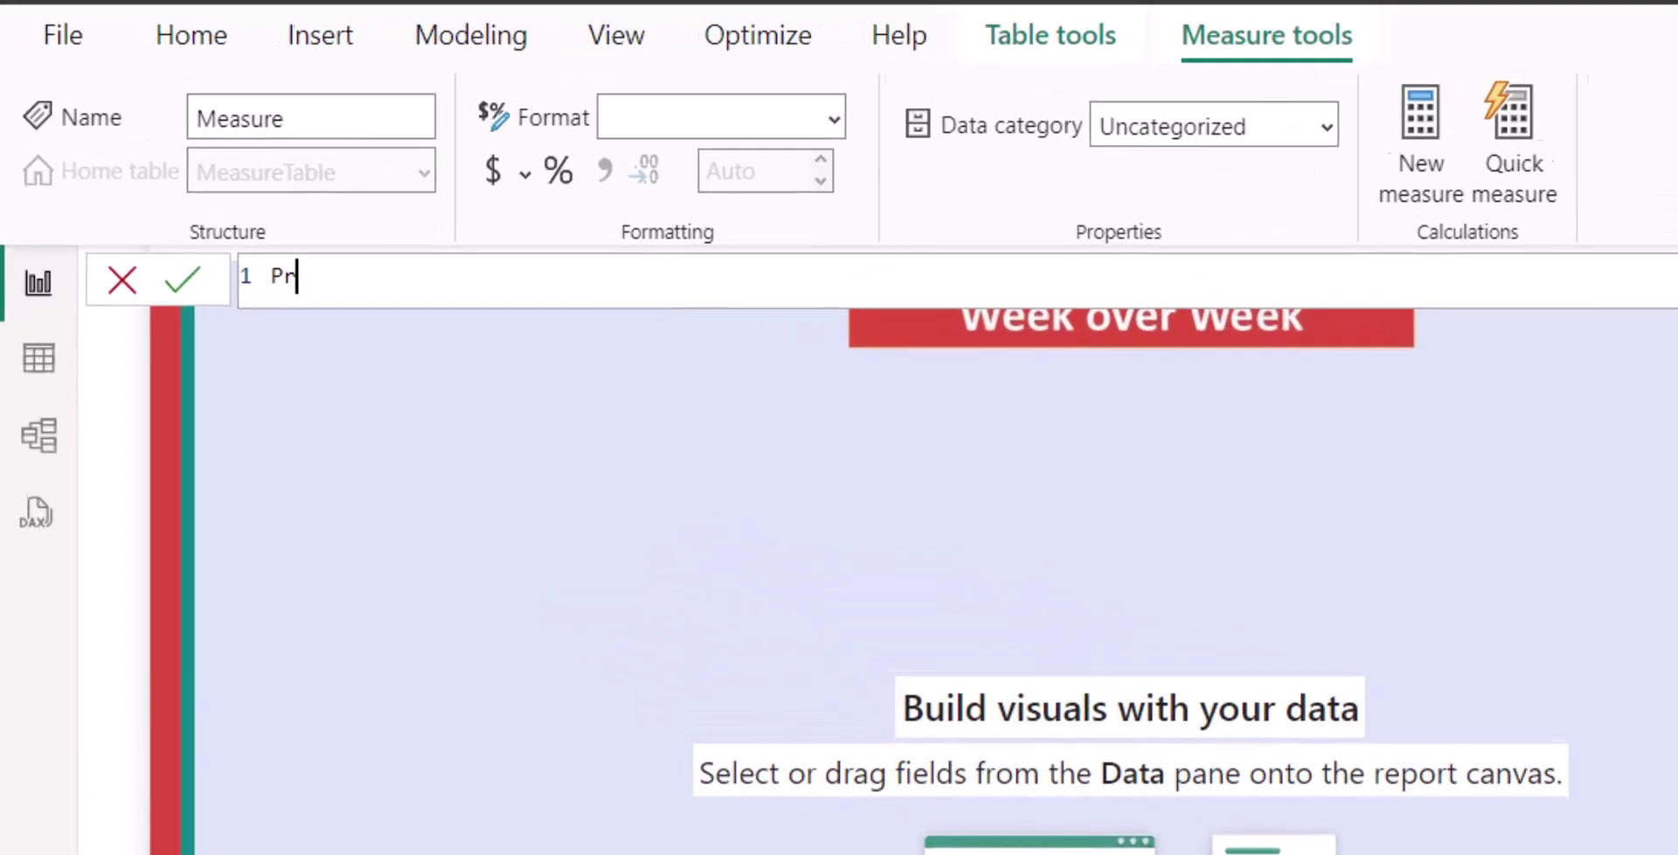
text( Wee)
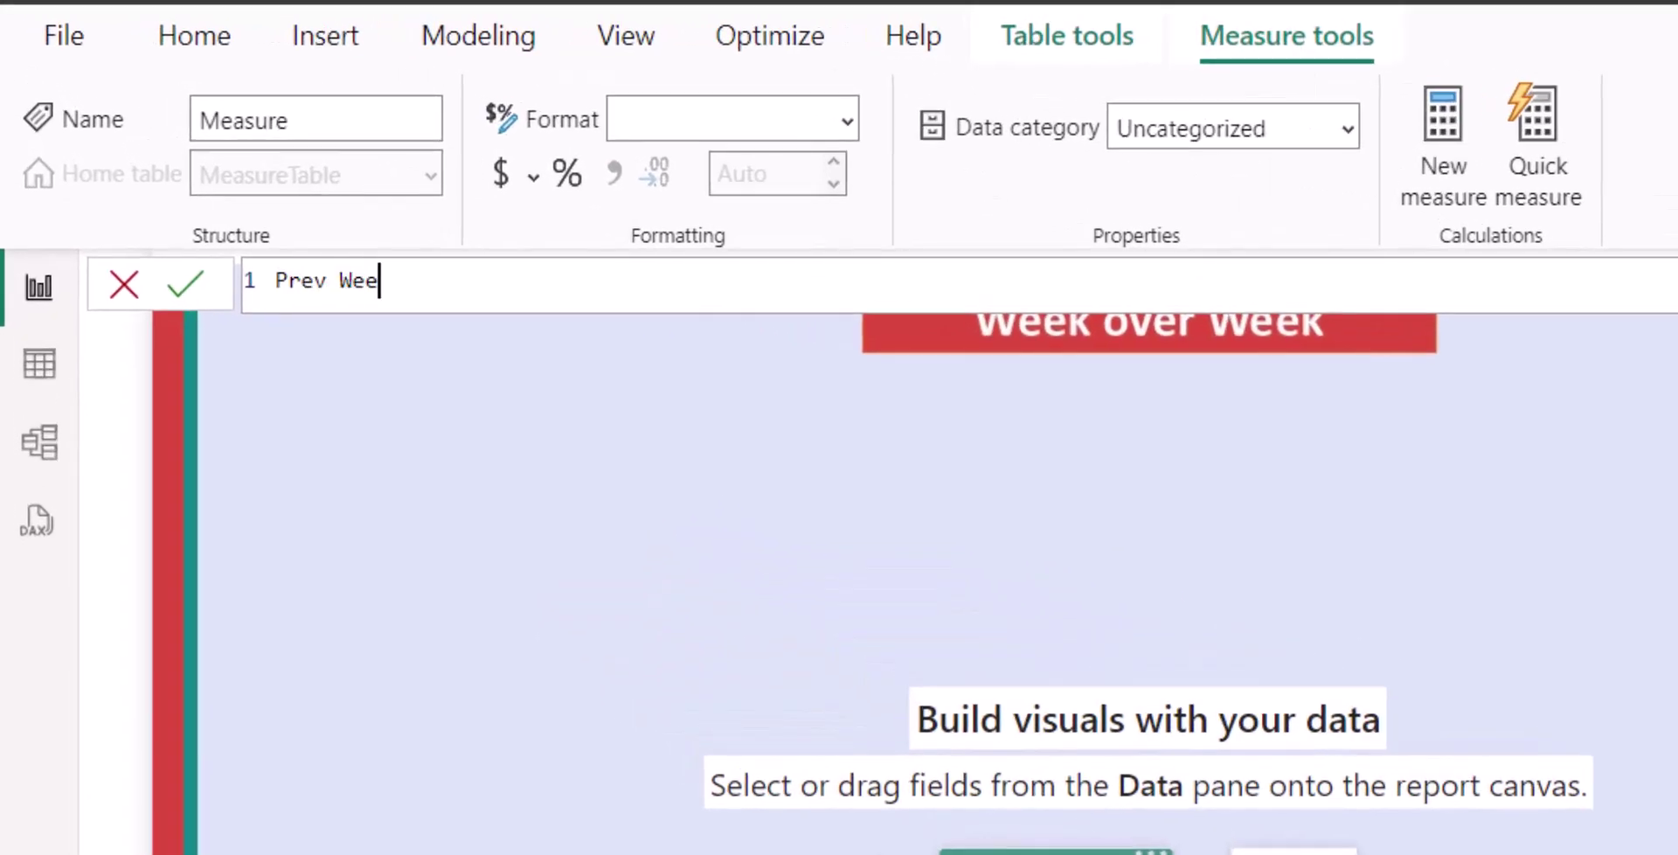
text(k =)
key(shift+Return)
text(c)
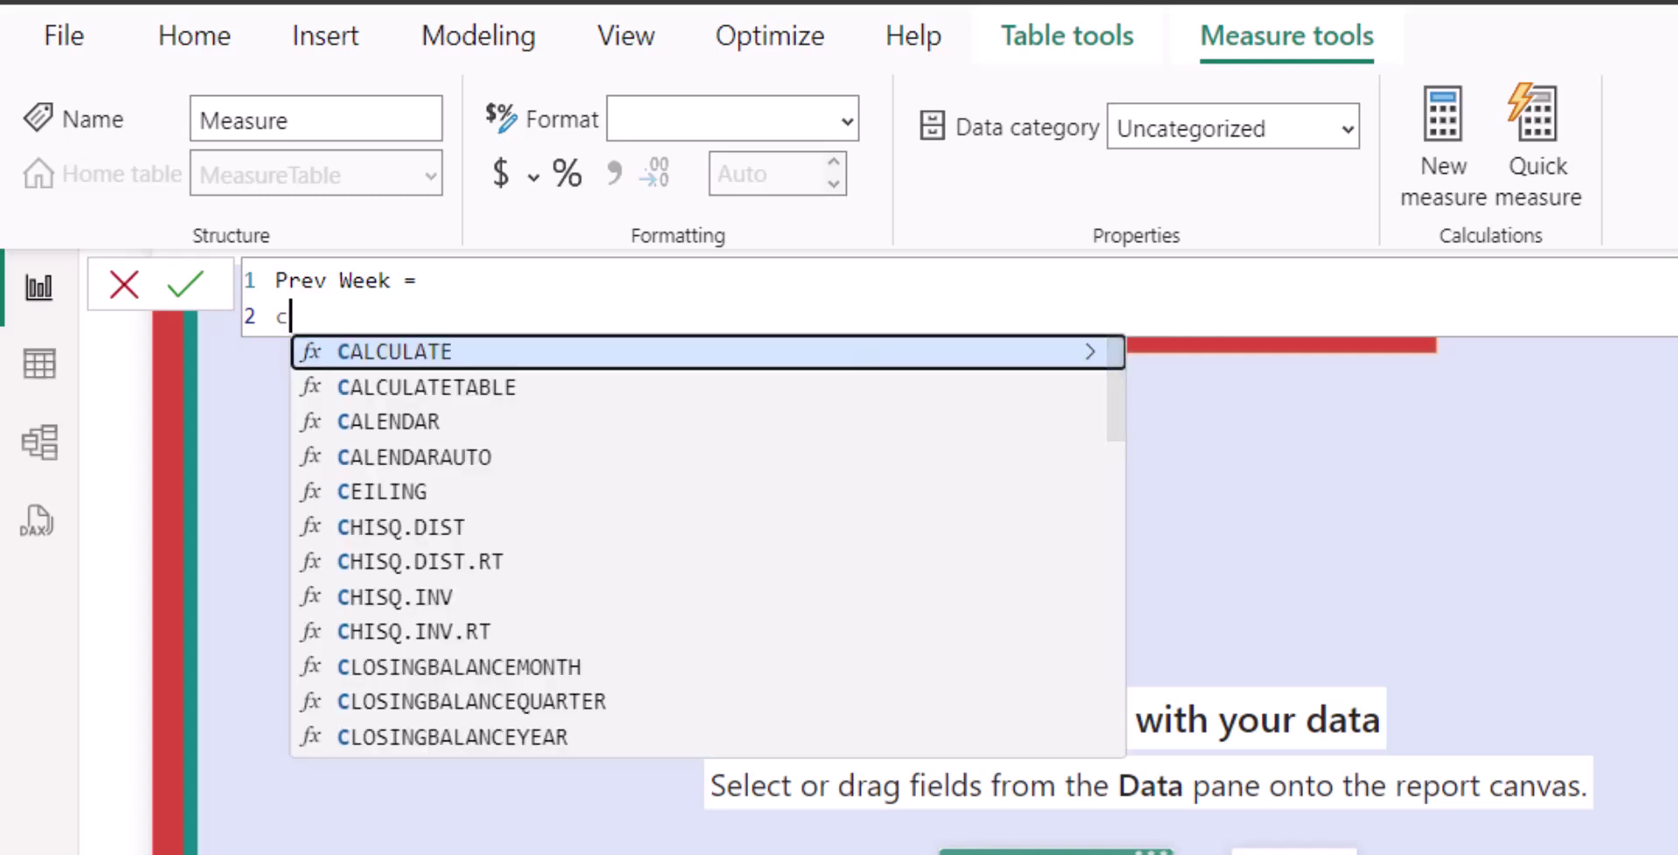
key(Tab)
text([T)
key(Tab)
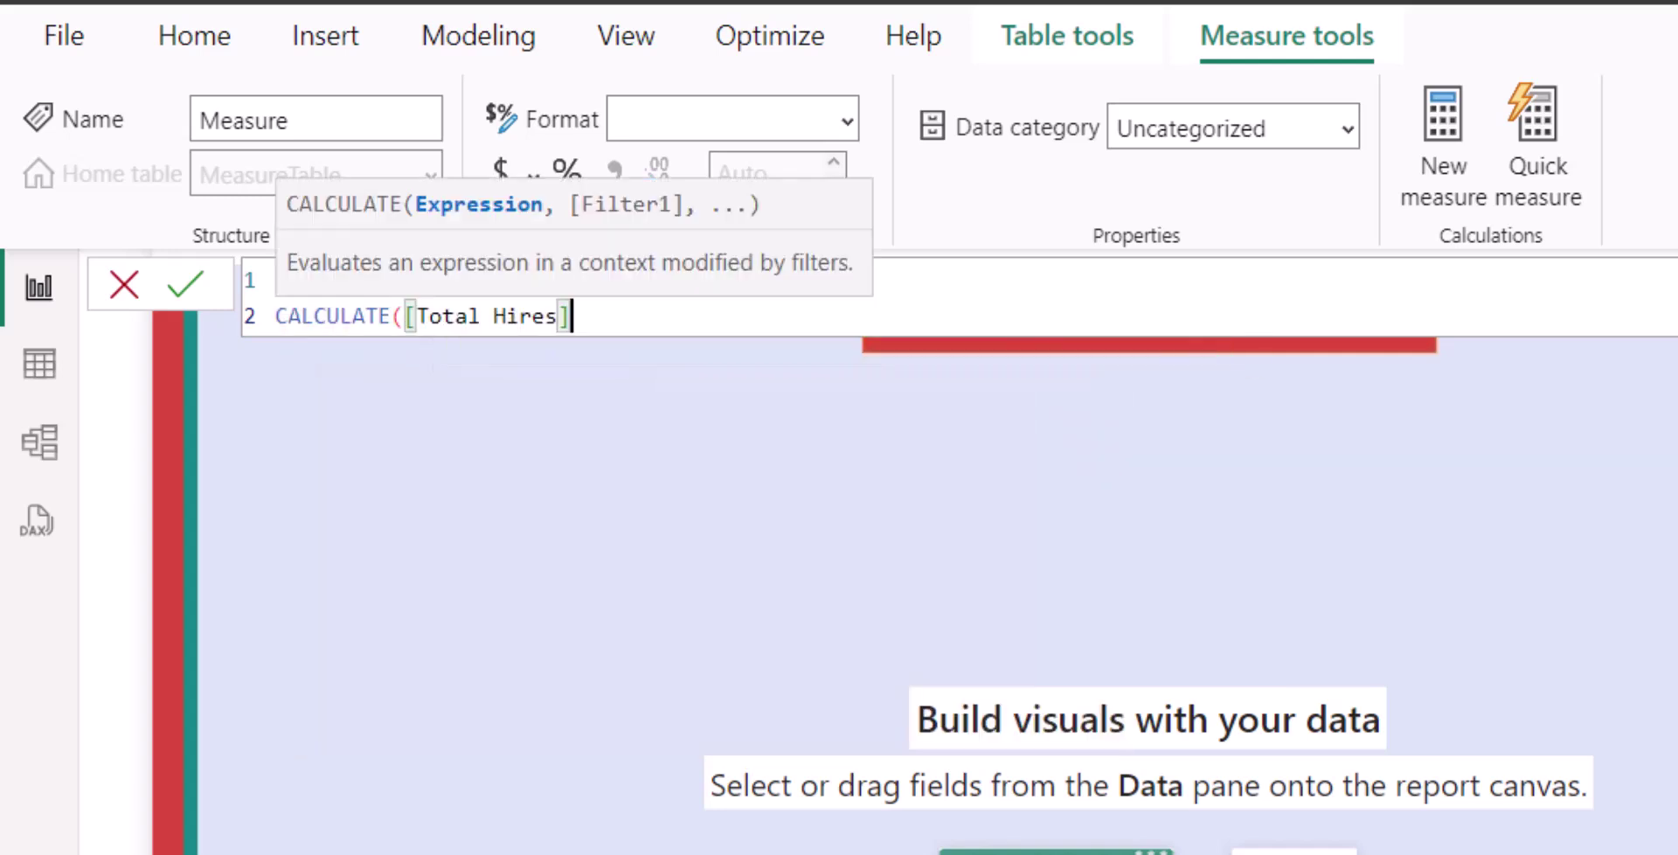
text(,)
key(shift+Return)
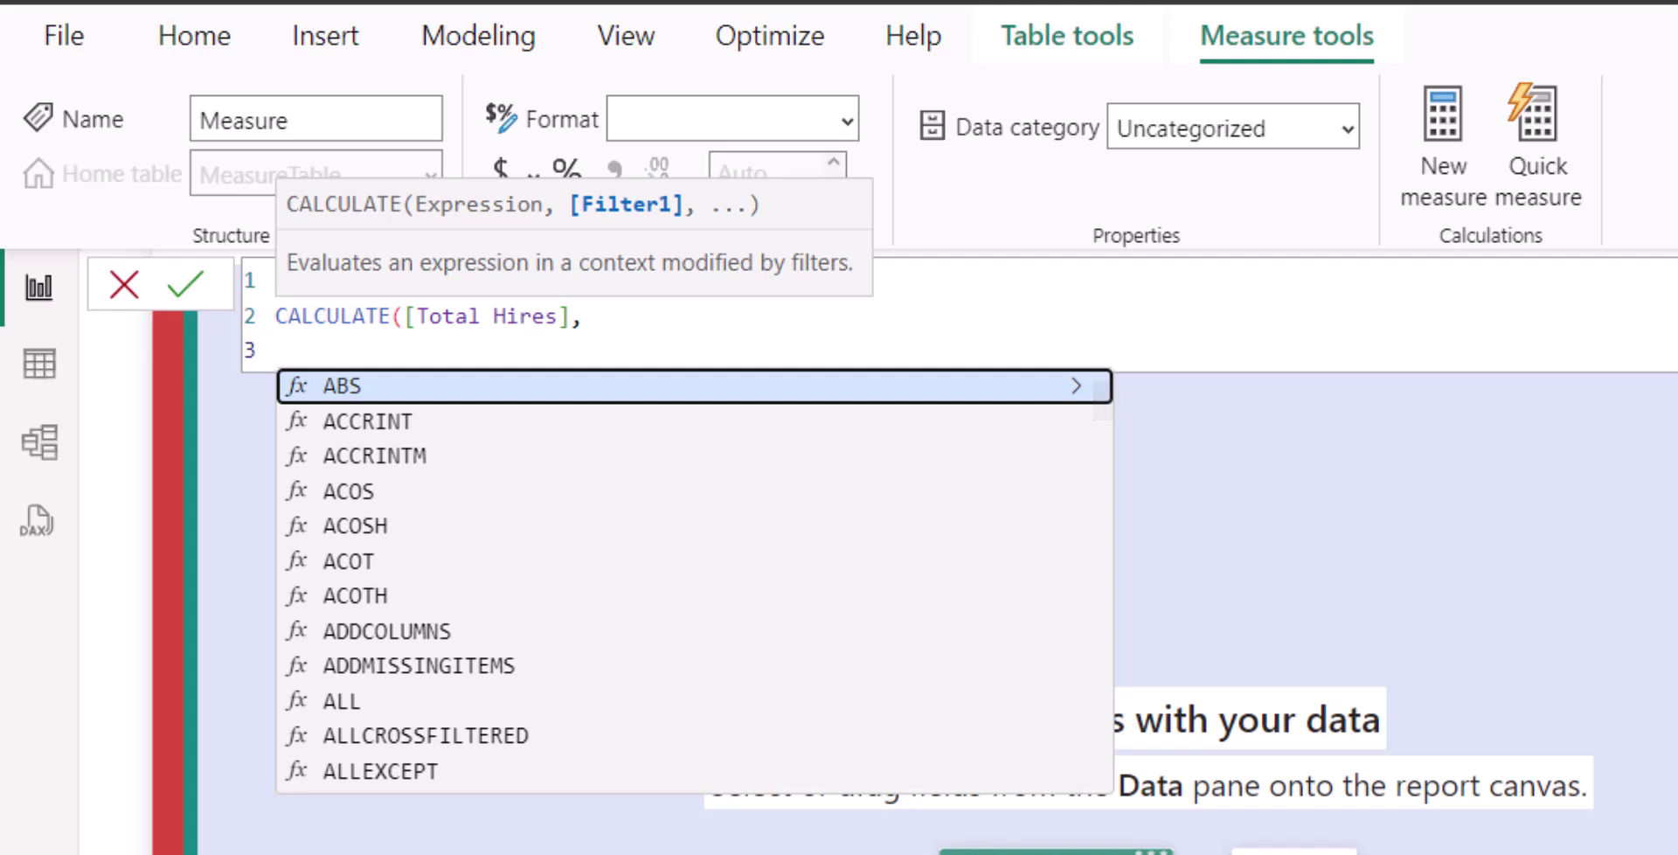
- Add the filter 'Calendar'[Year]=SELECTEDVALUE('Calendar'[Year]) to the Prev Week formula
text(cal)
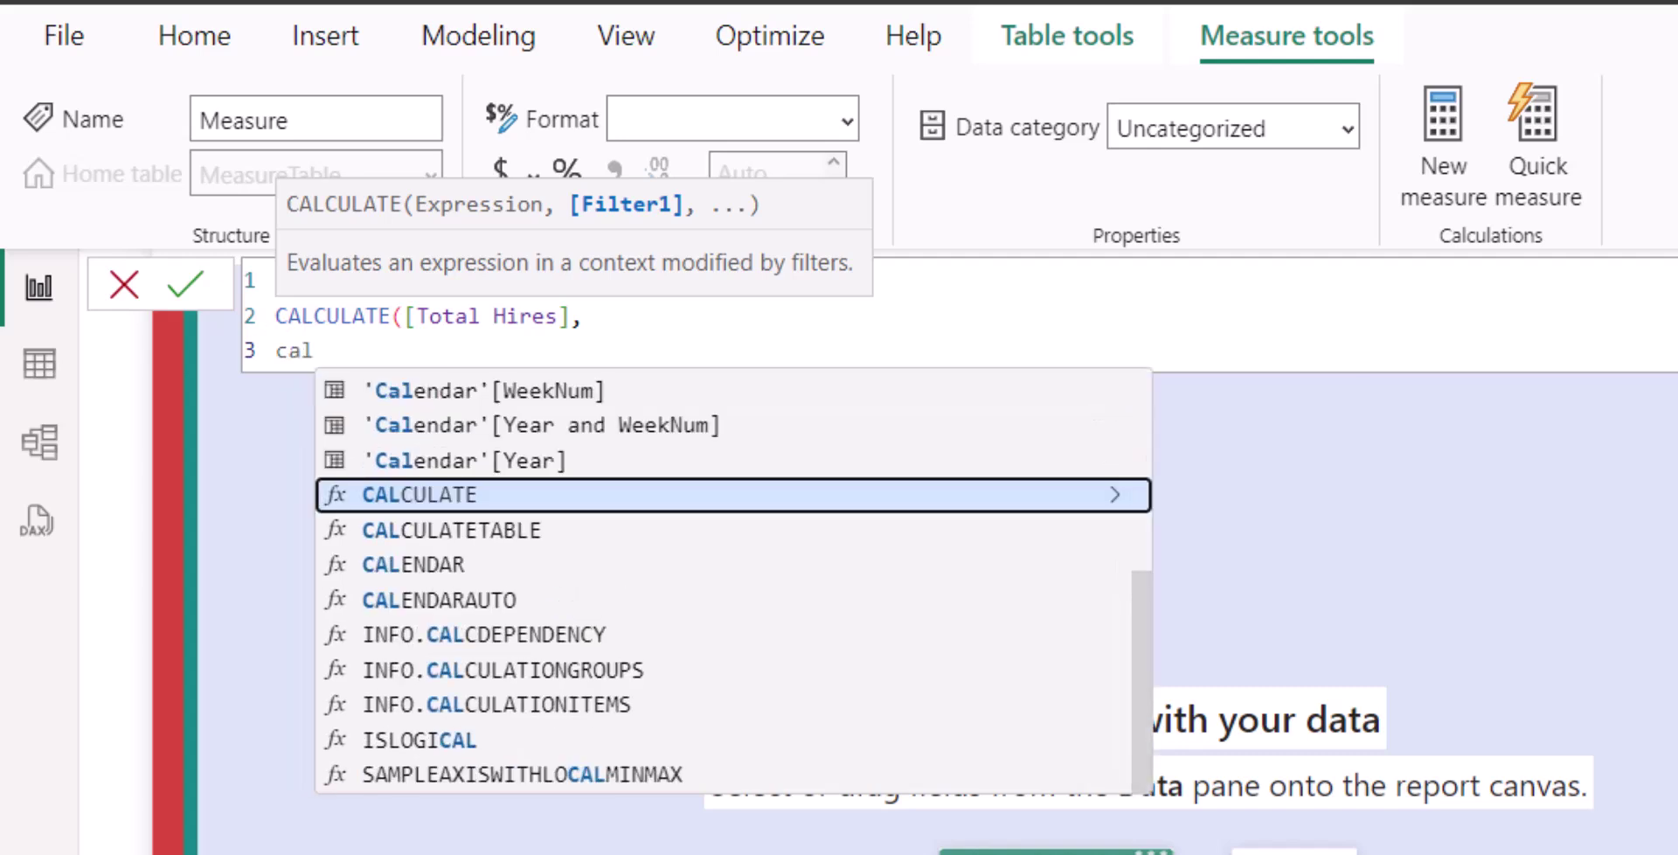
key(Up)
key(Tab)
text(=sele)
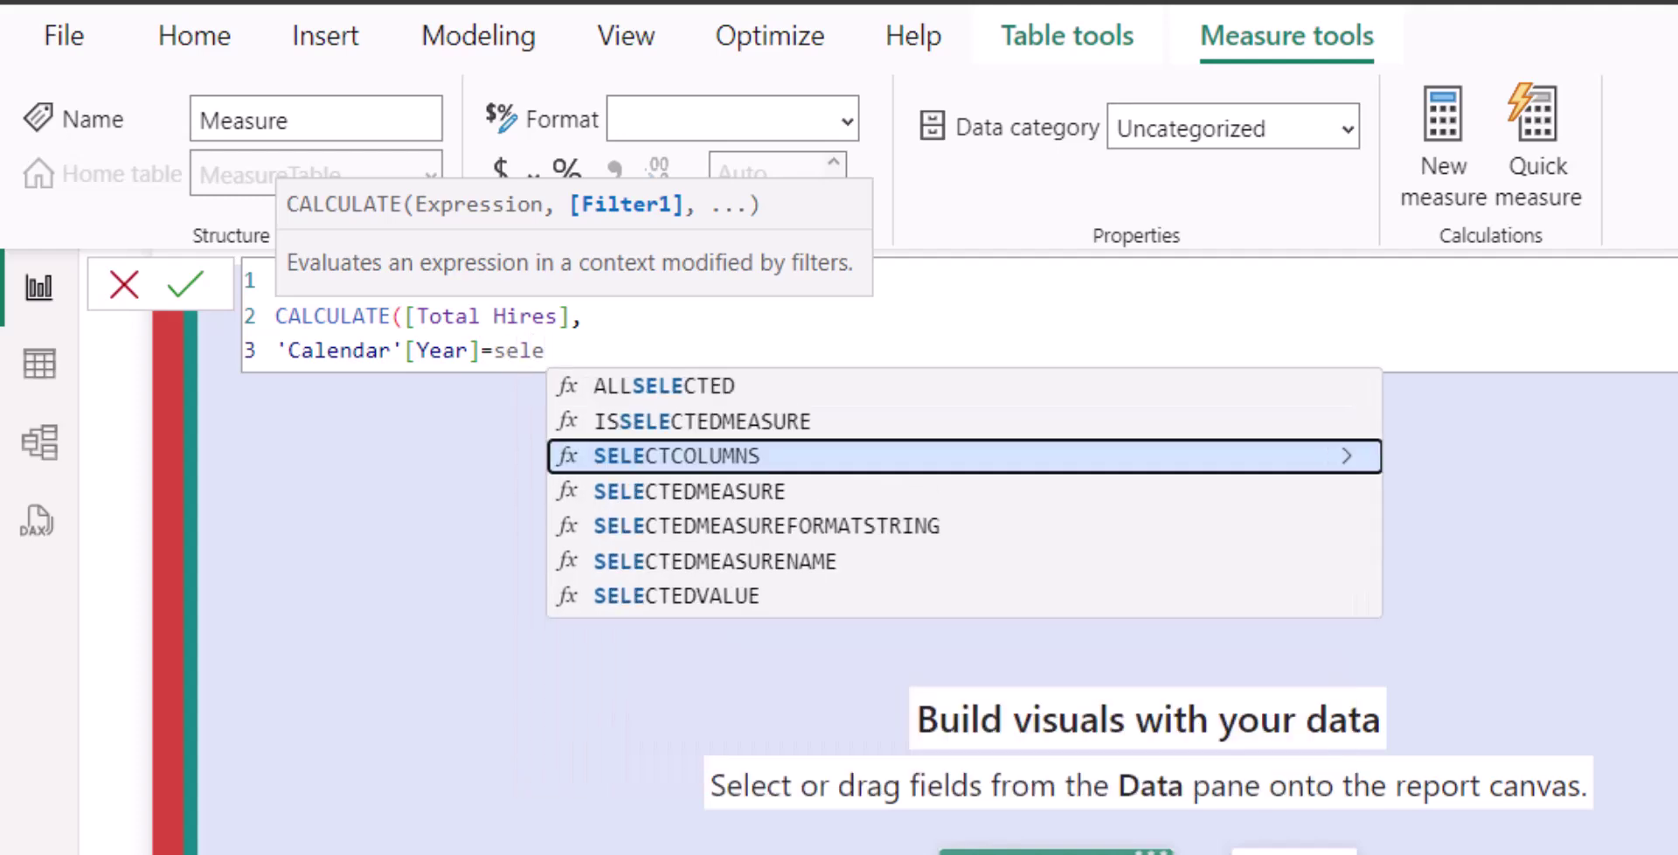
key(Down)
key(Down)
key(Down)
key(Down)
key(Tab)
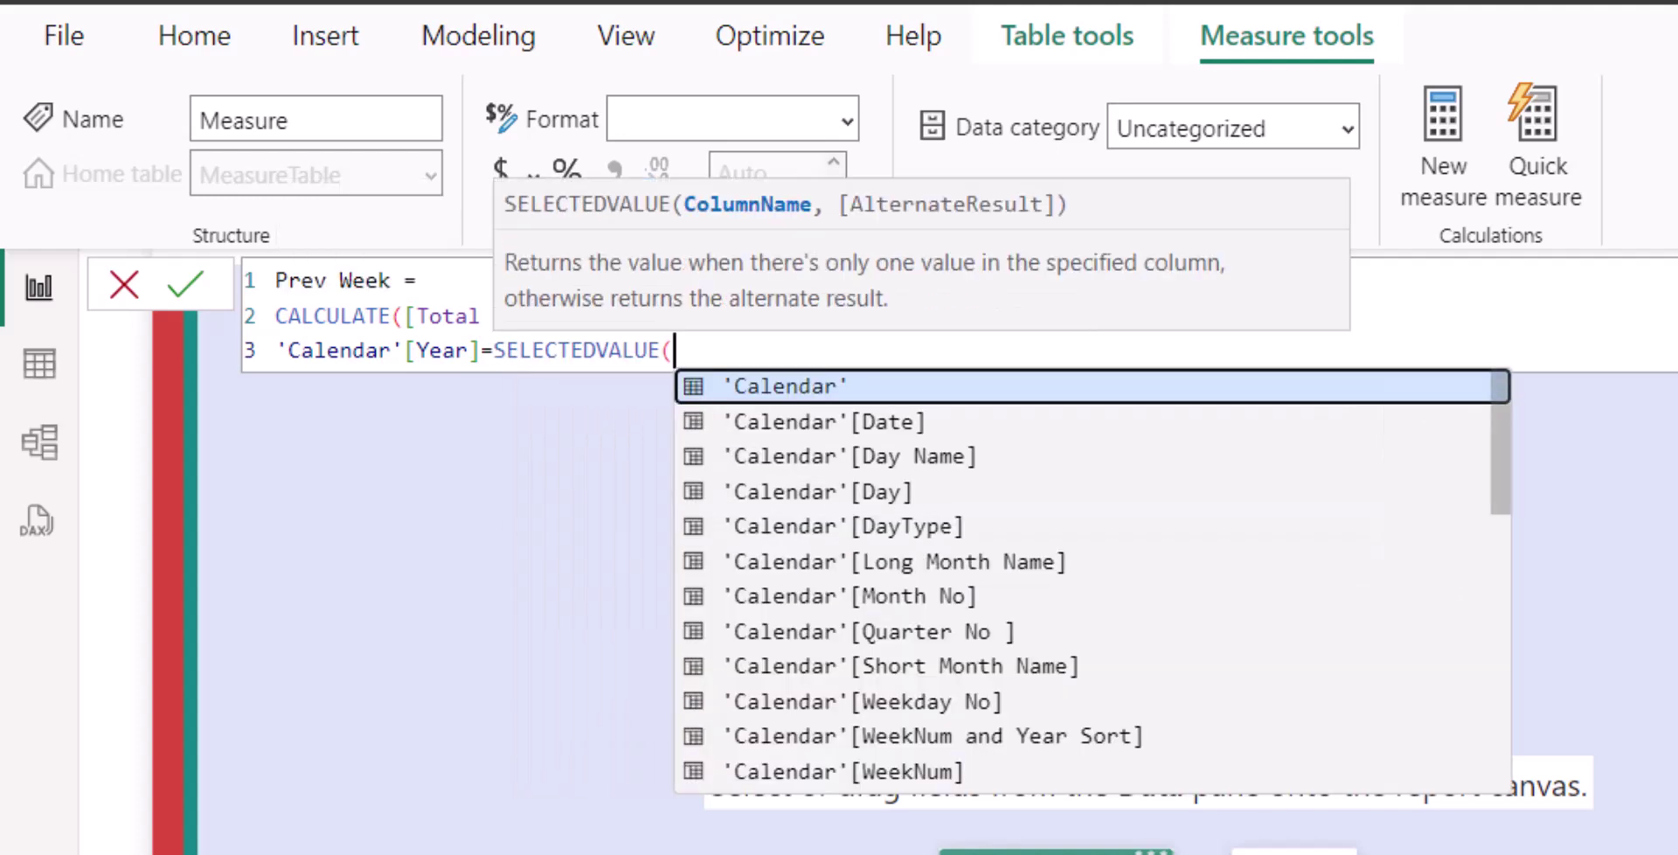
text(calen)
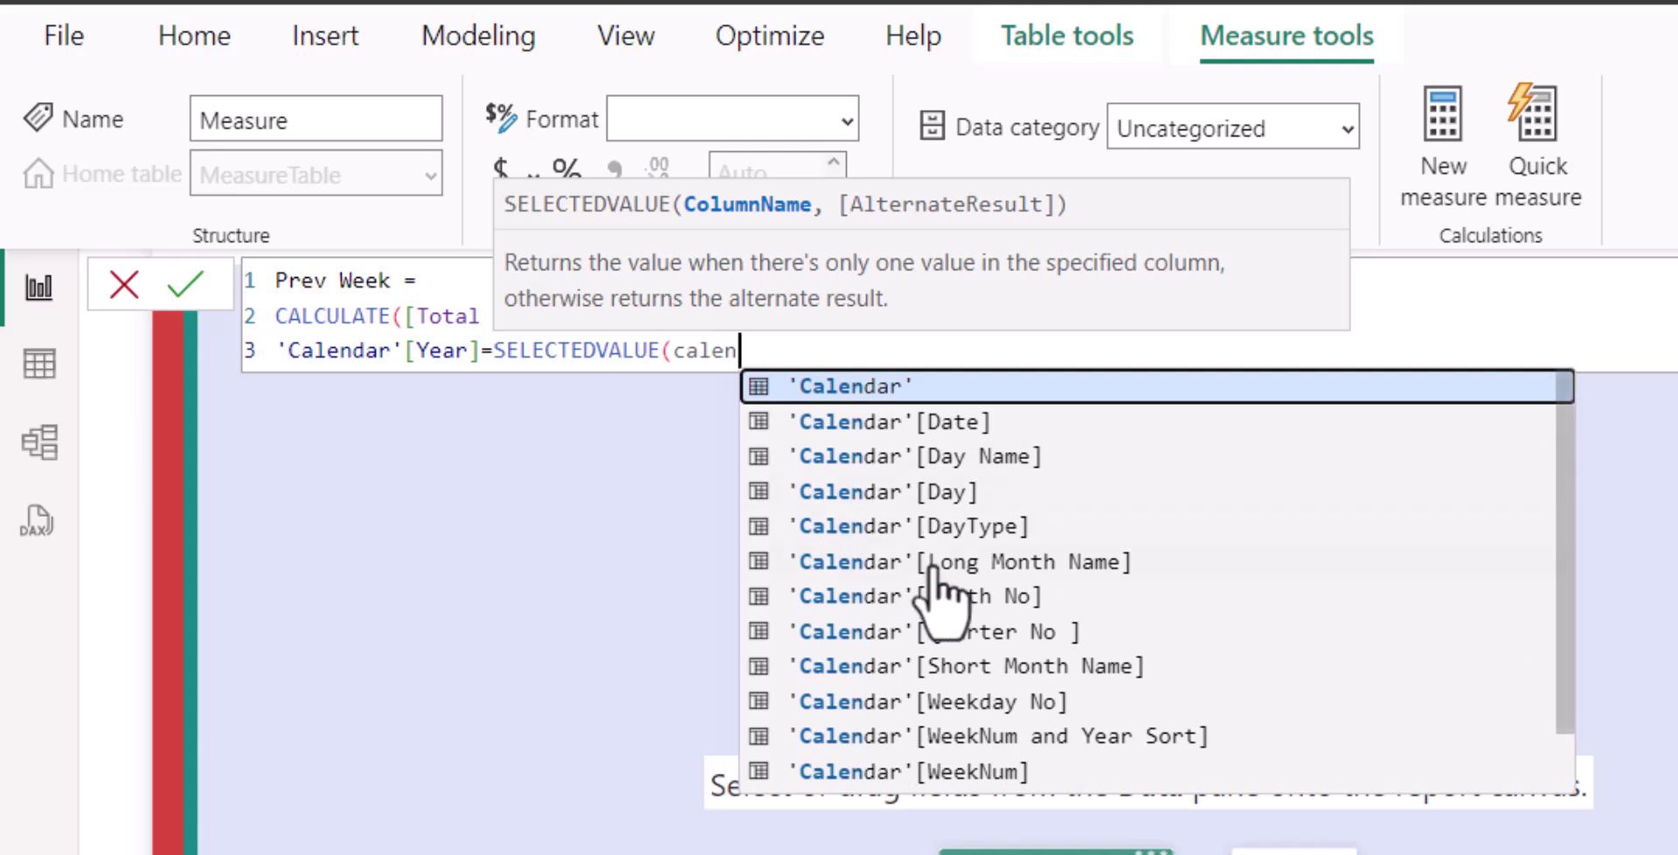
scroll(1320, 620, down, 1)
click(1100, 777)
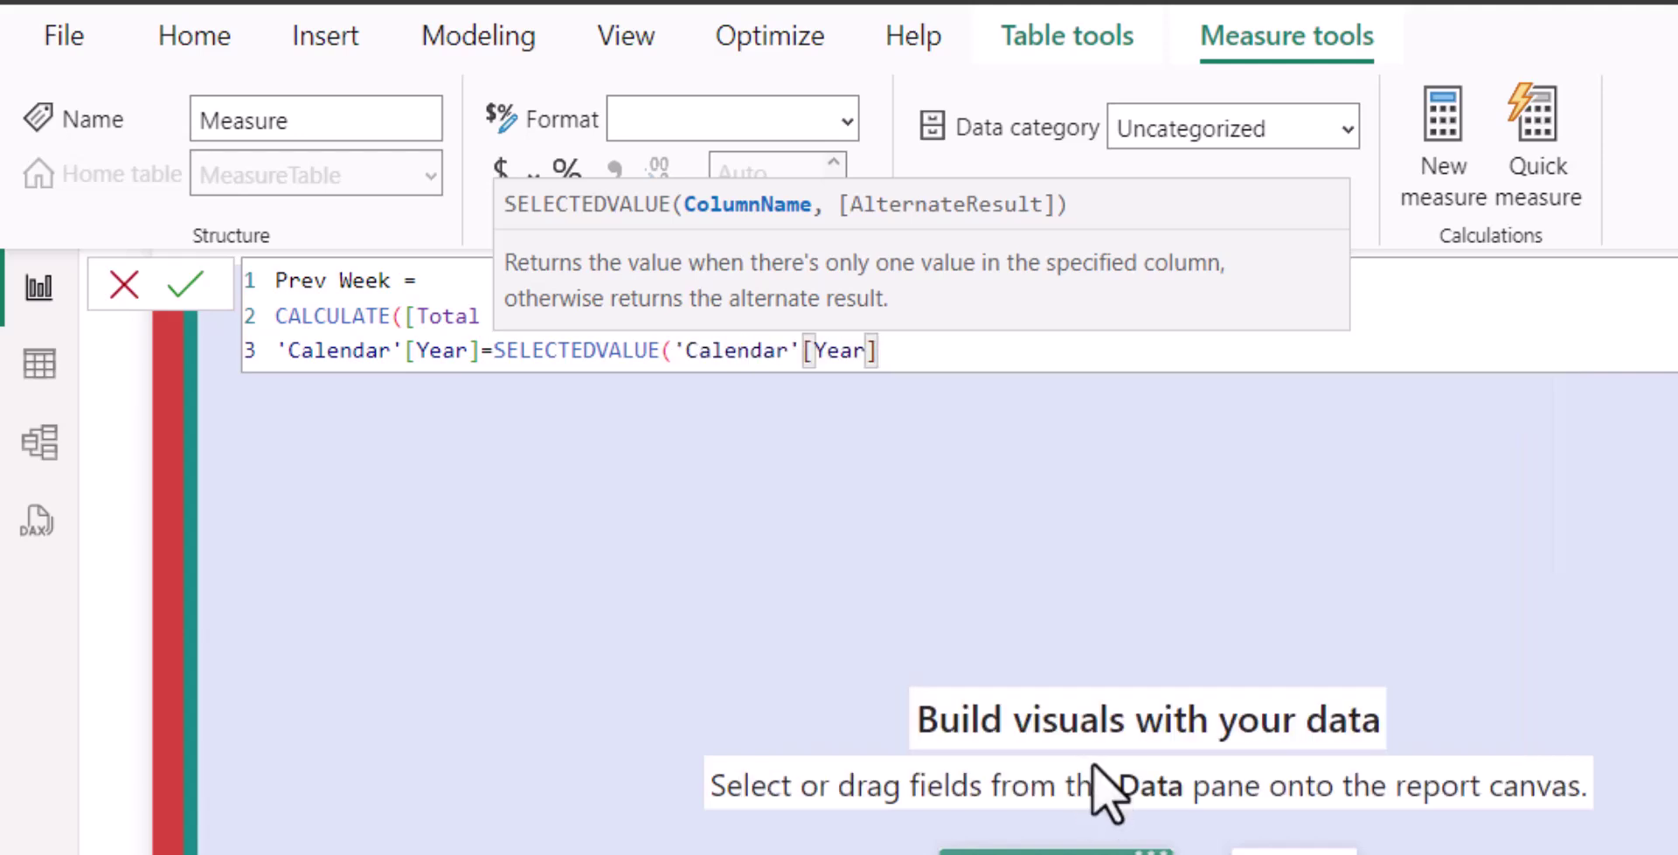
text(),)
key(Return)
- Add the filter 'Calendar'[WeekNum]=SELECTEDVALUE('Calendar'[WeekNum])-1, close the CALCULATE function and commit the Prev Week measure
text(calen)
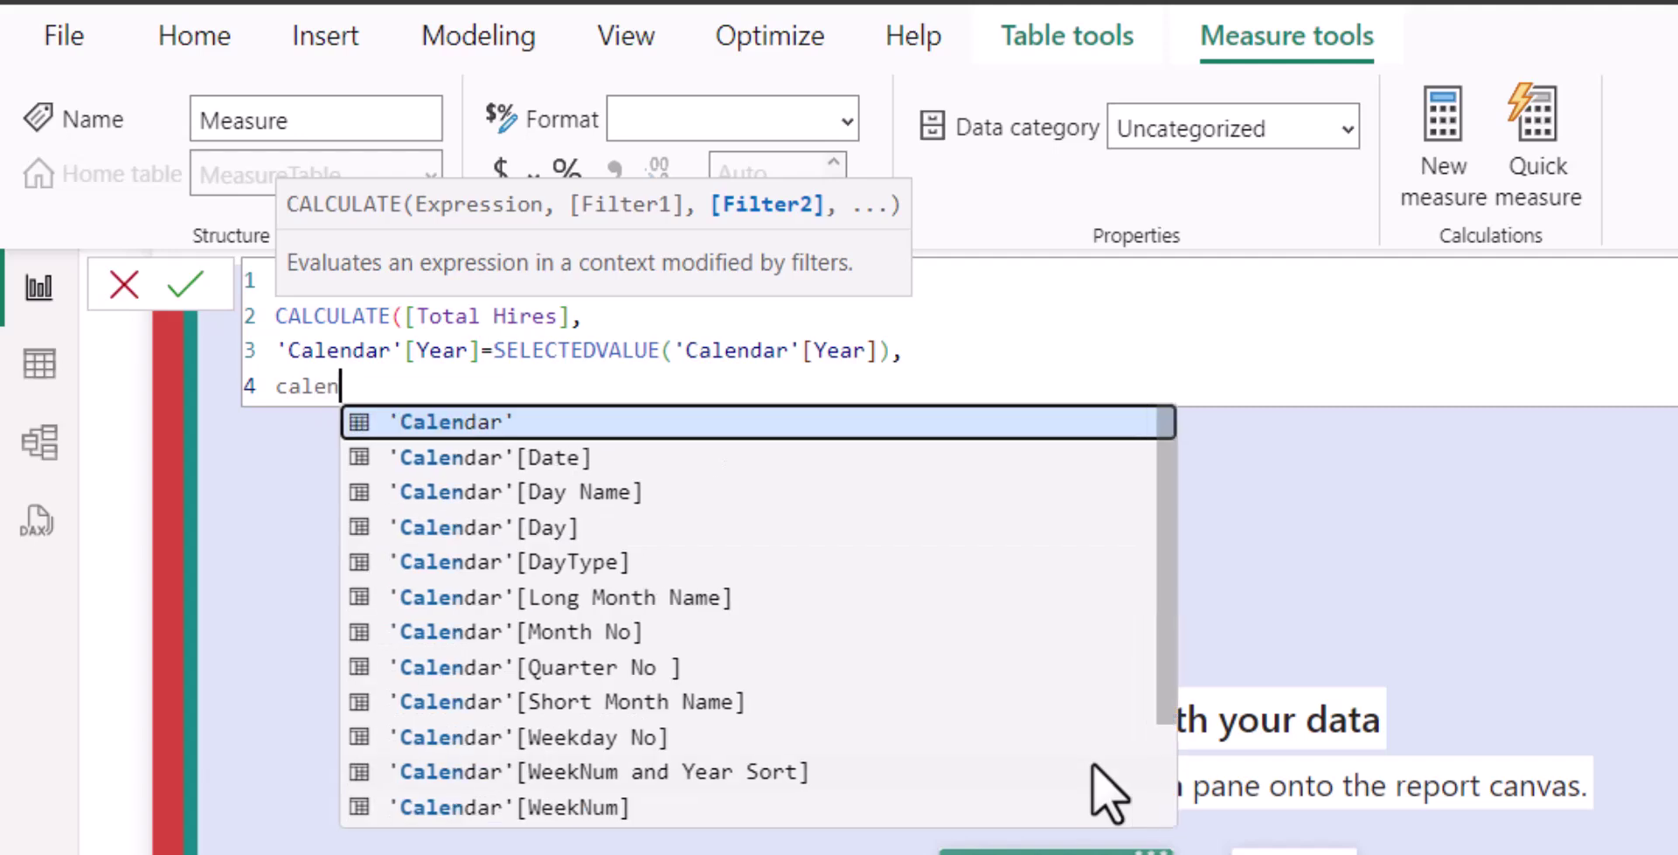
click(730, 810)
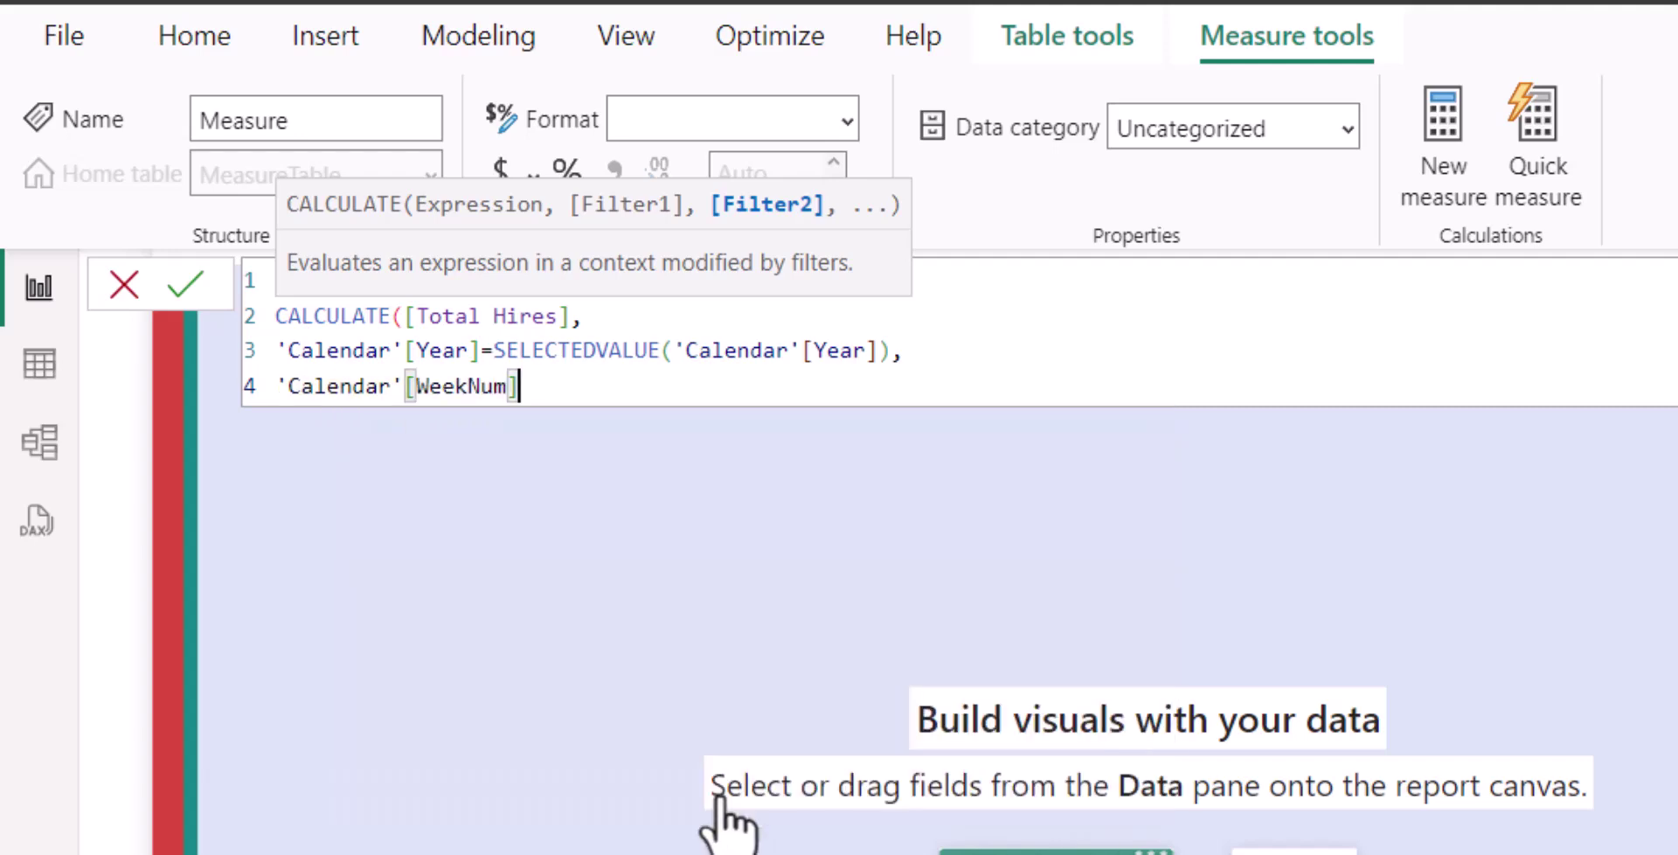
text(=)
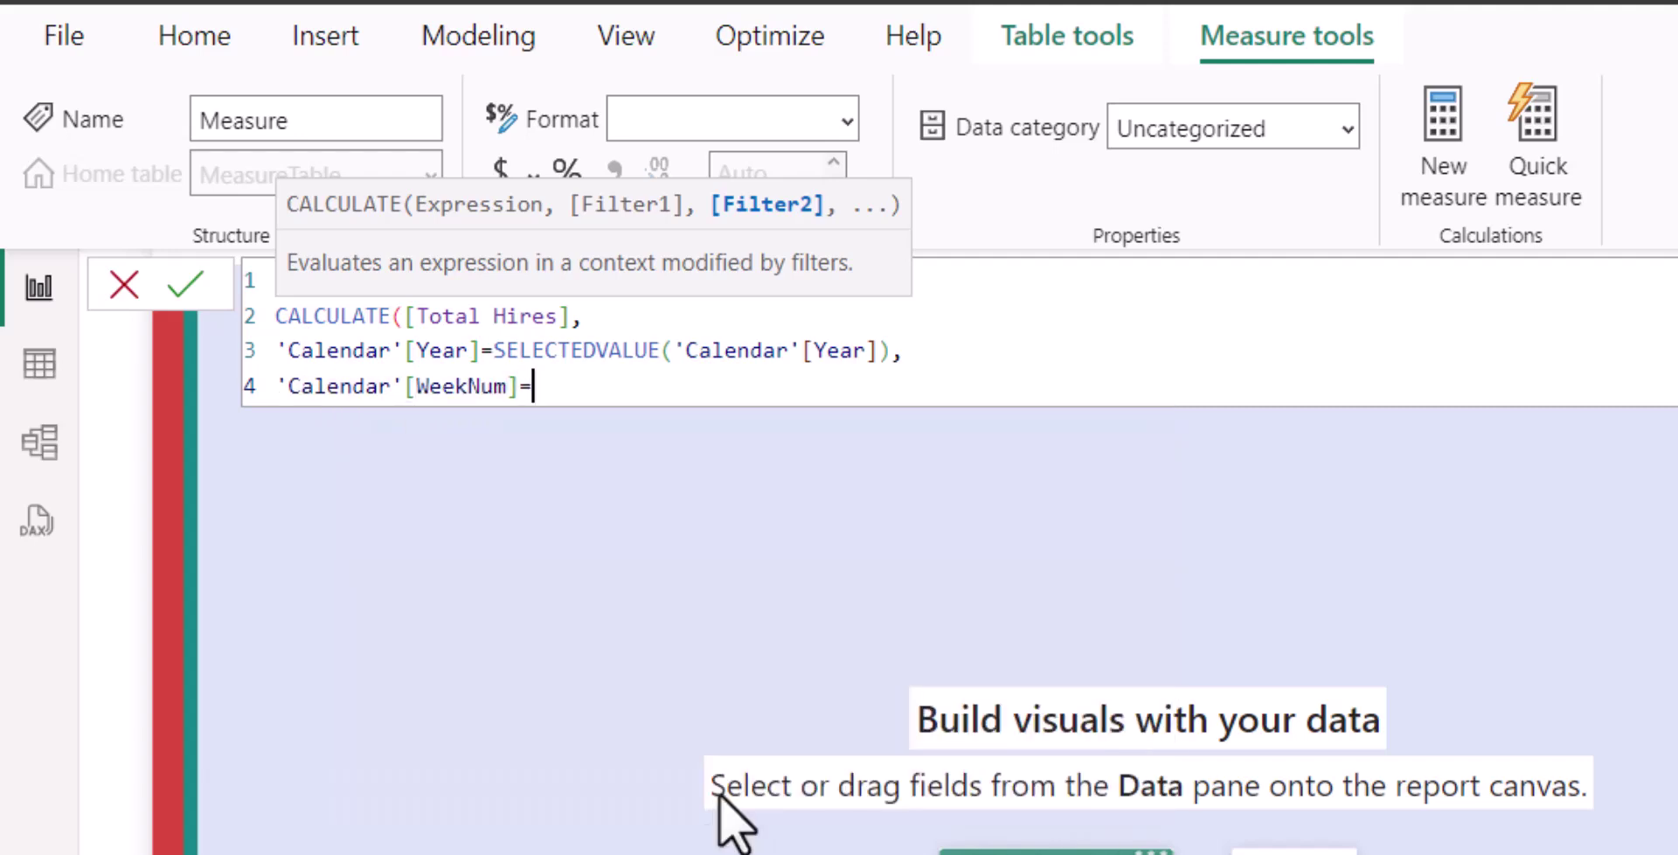
text(sele)
key(Down)
key(Down)
key(Down)
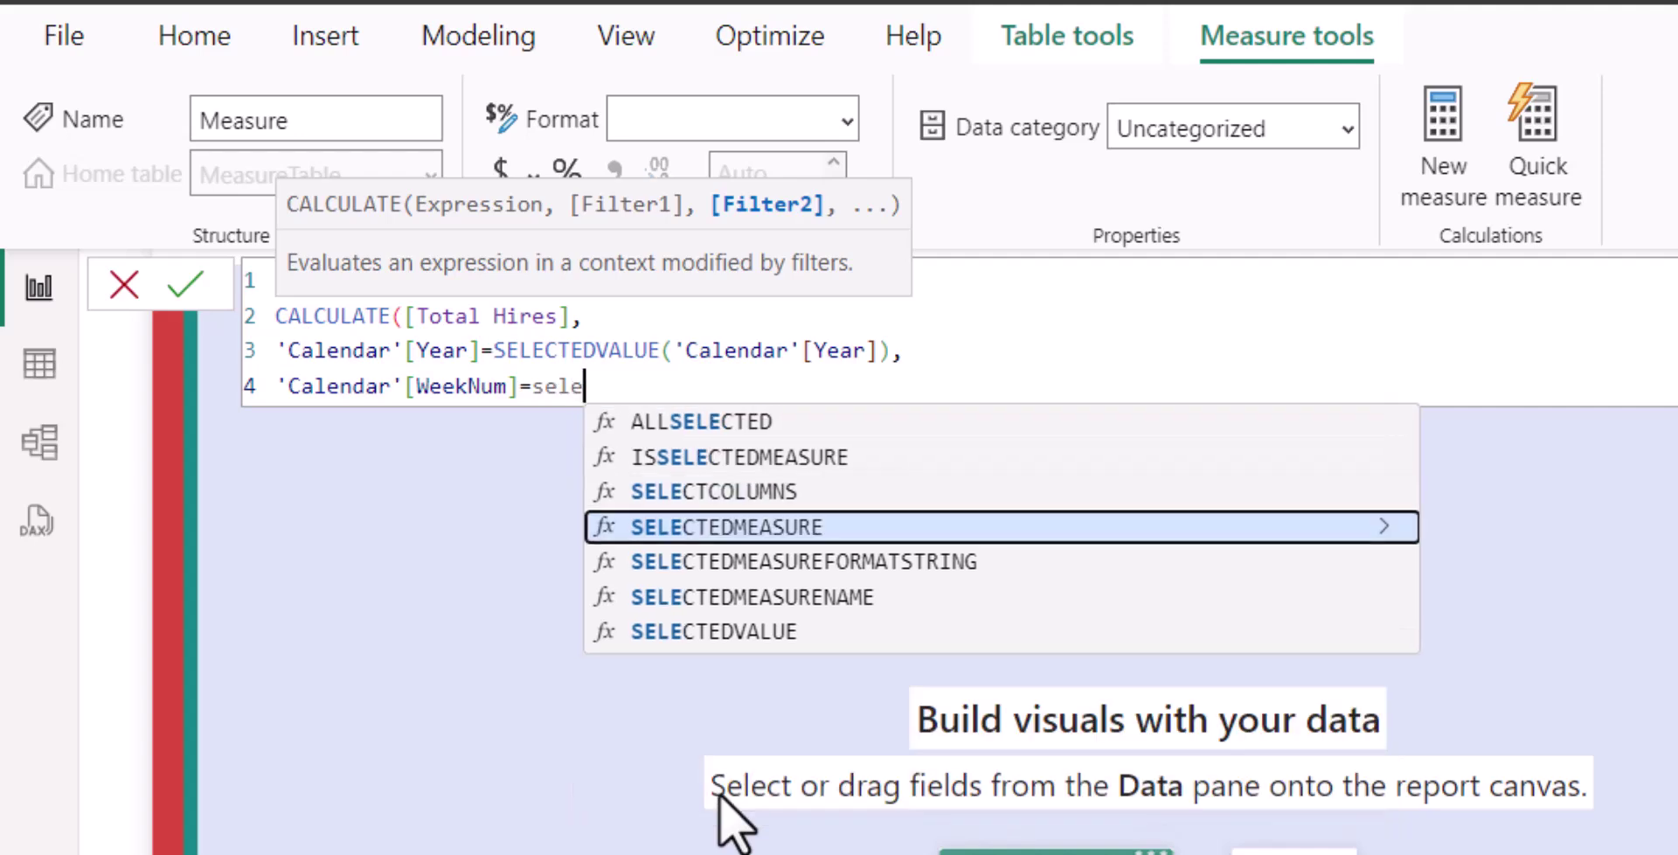
key(Down)
key(Tab)
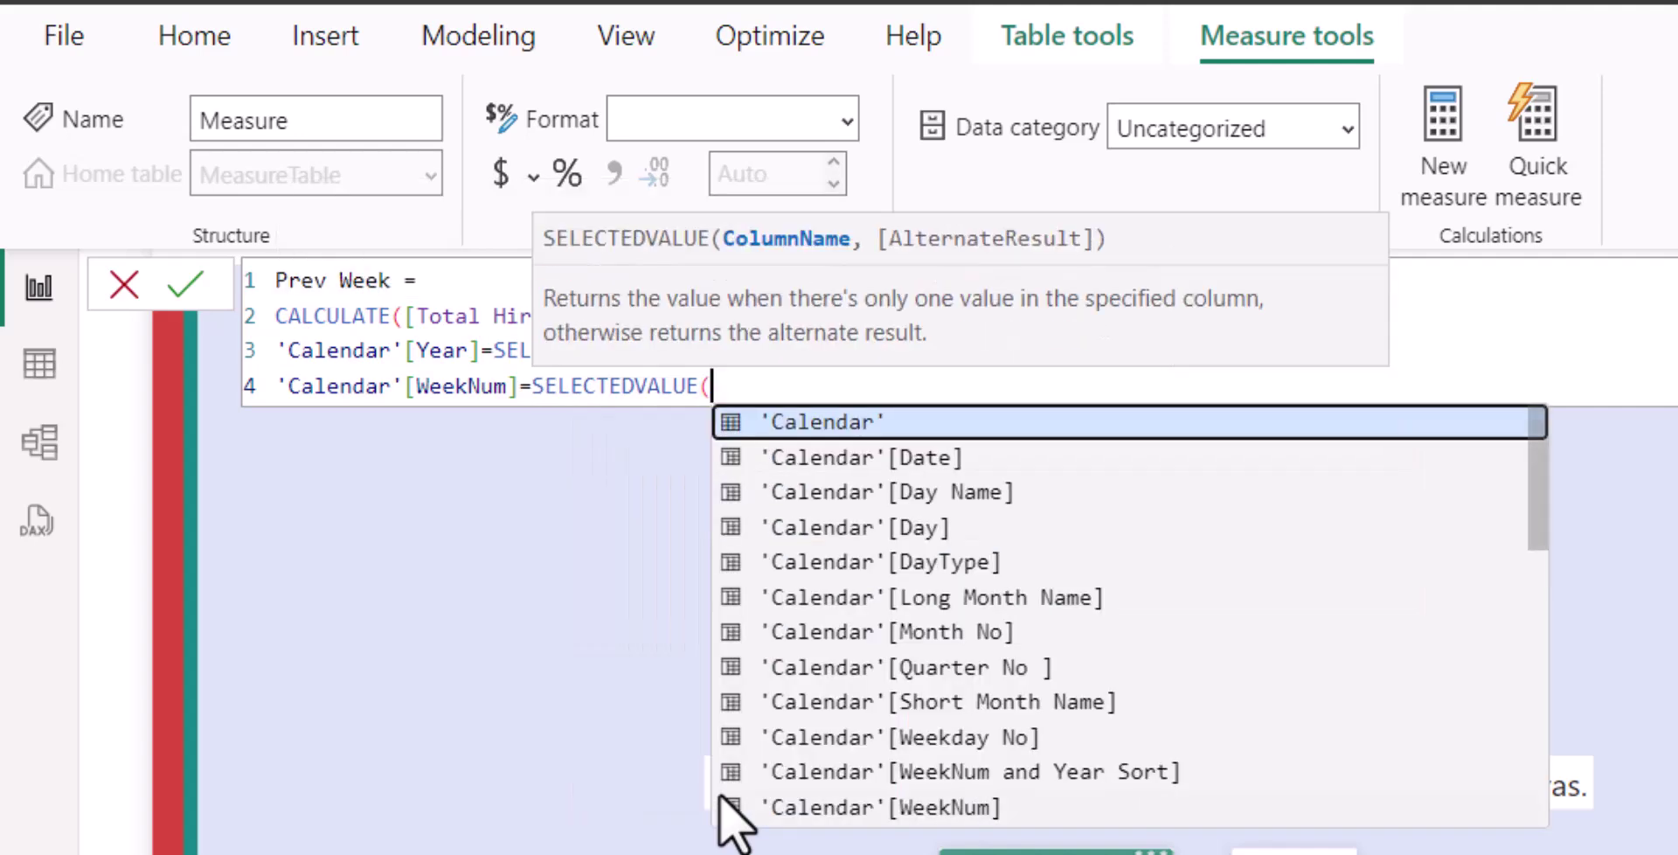
click(786, 813)
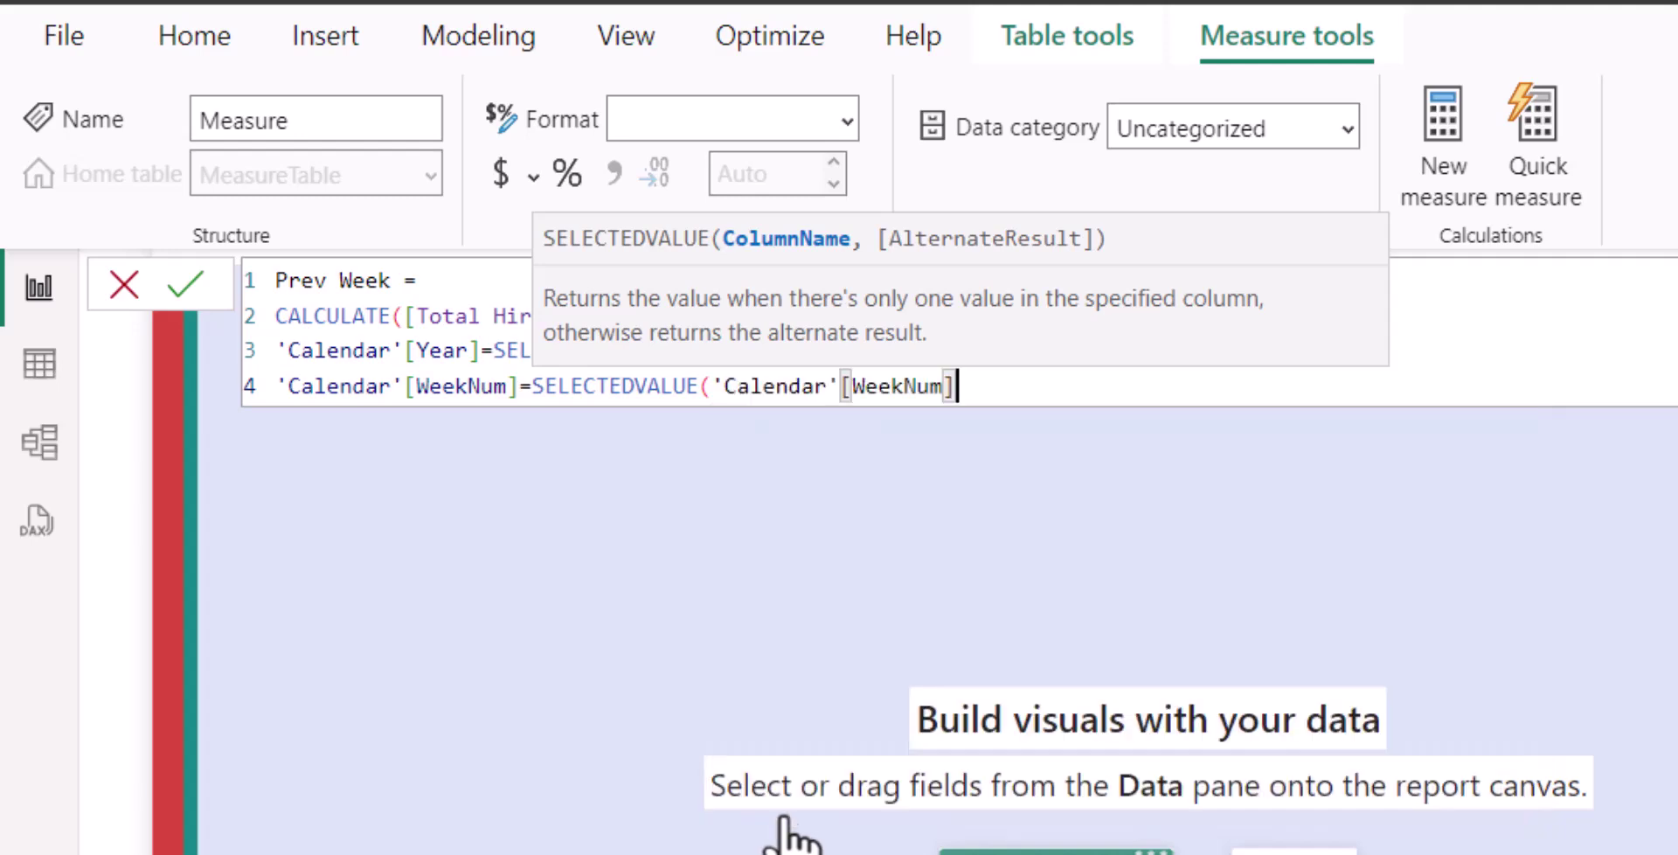
text()-1)
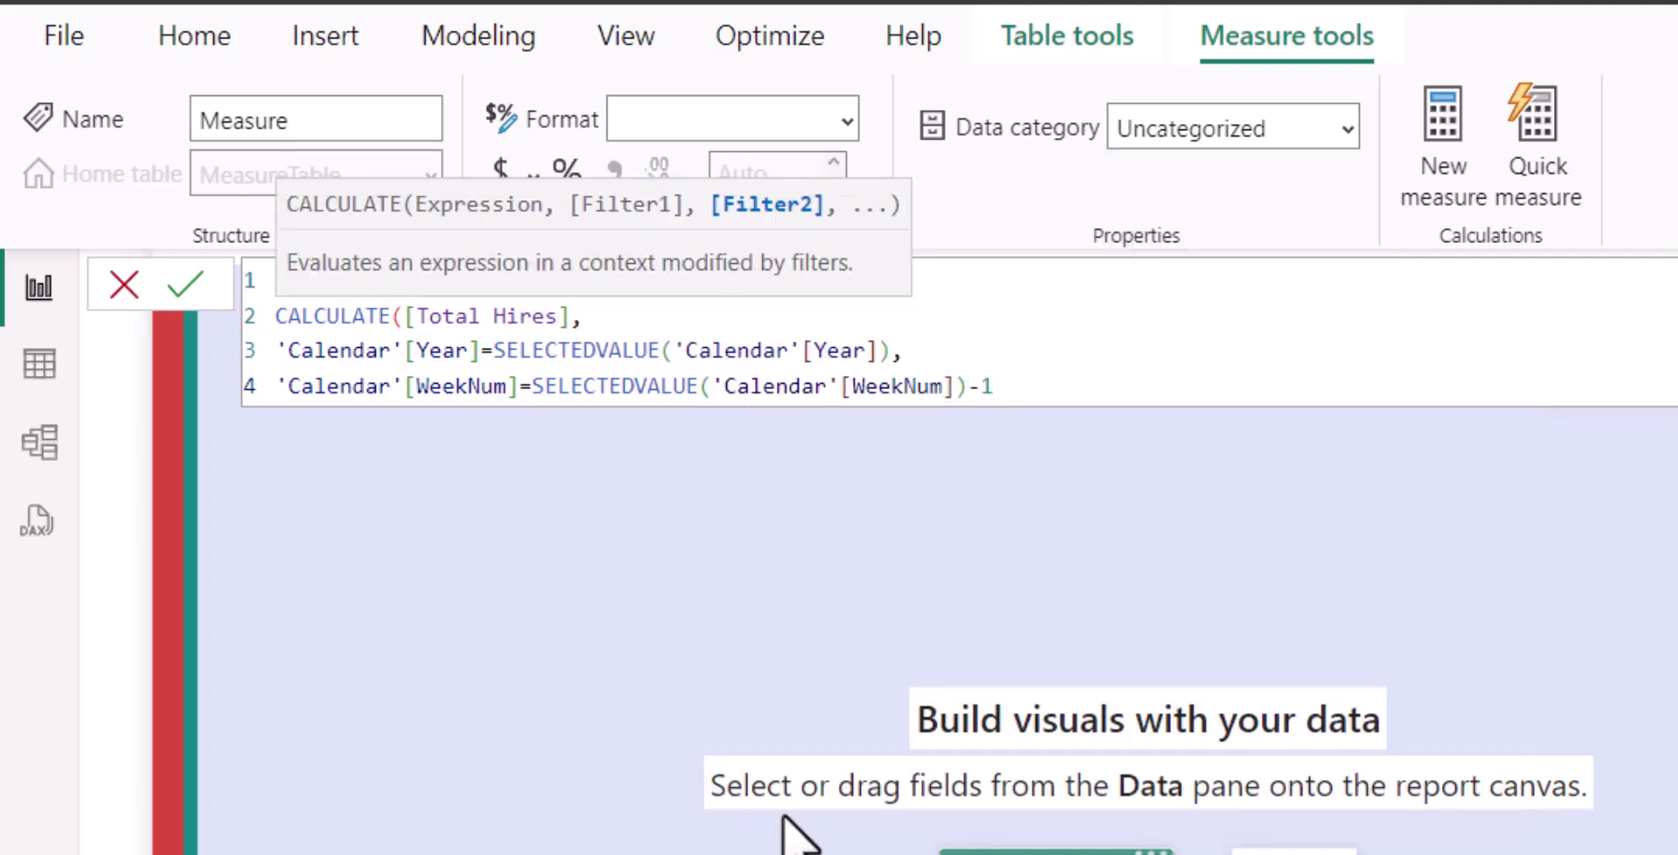
key(Return)
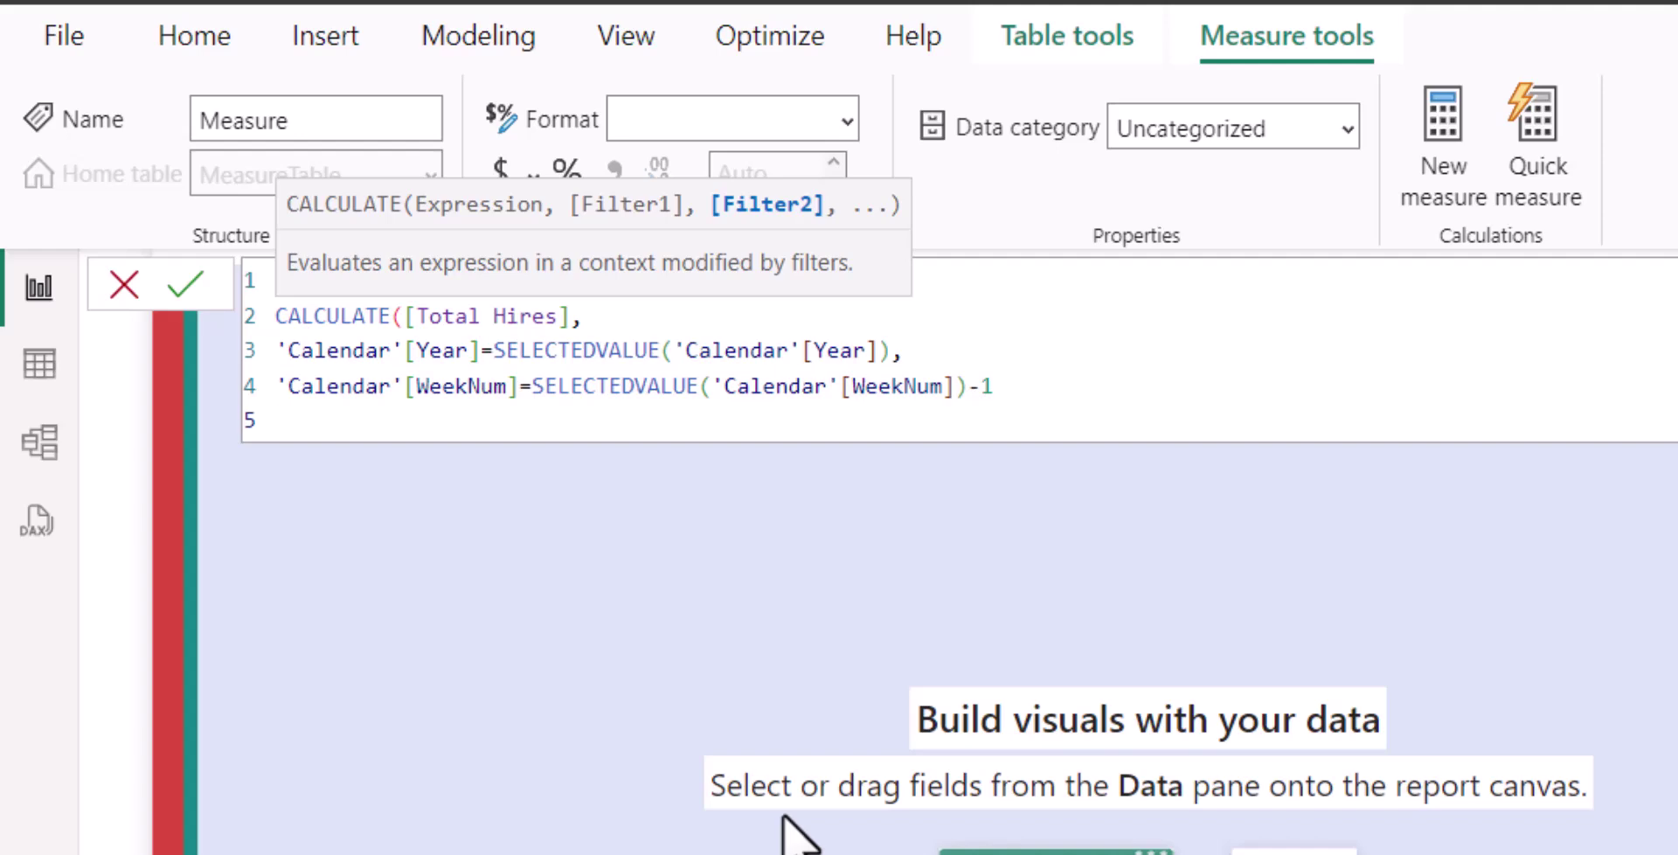
text())
key(Return)
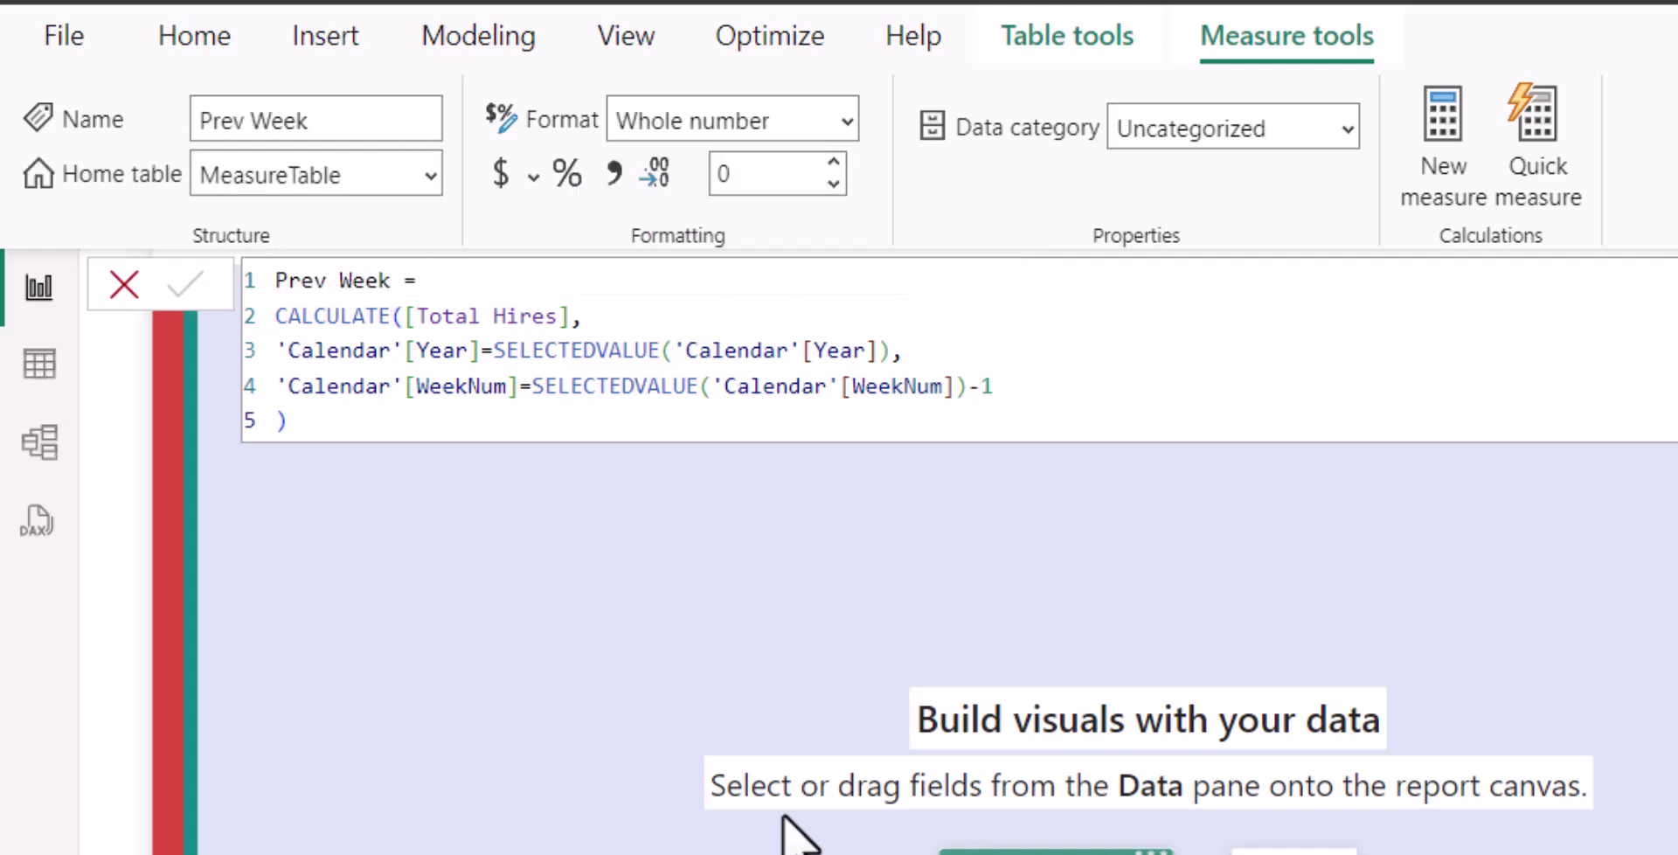
click(935, 634)
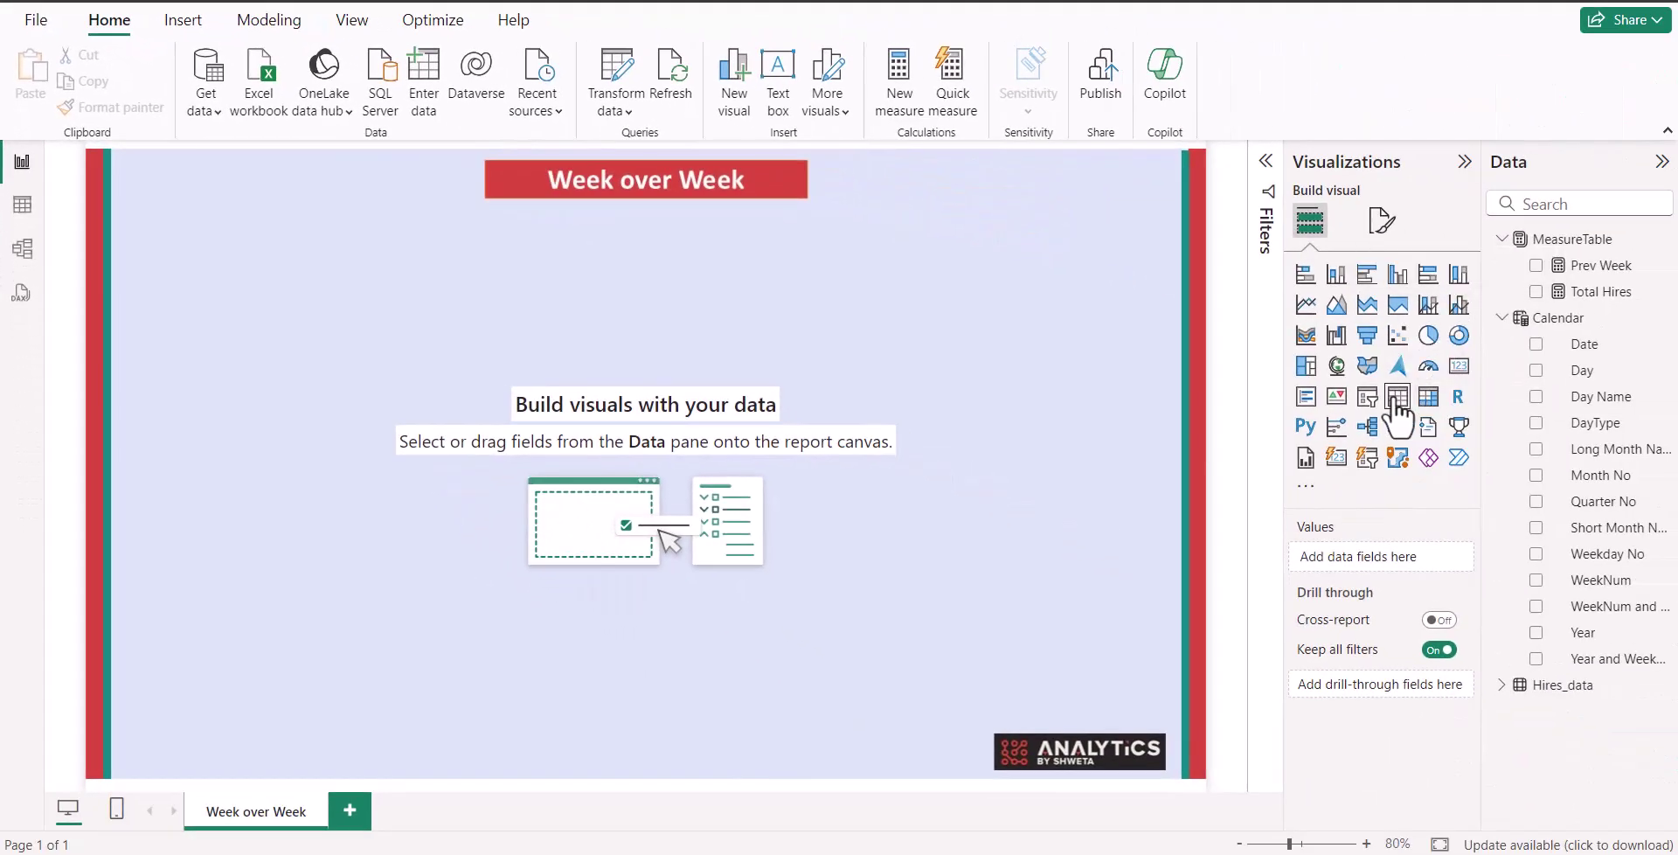
- Place an enlarged table visual at the middle of the report page with the columns Year, WeekNum, Total Hires and Prev Week
click(1399, 404)
drag(236, 241, 584, 317)
drag(1600, 634, 1374, 572)
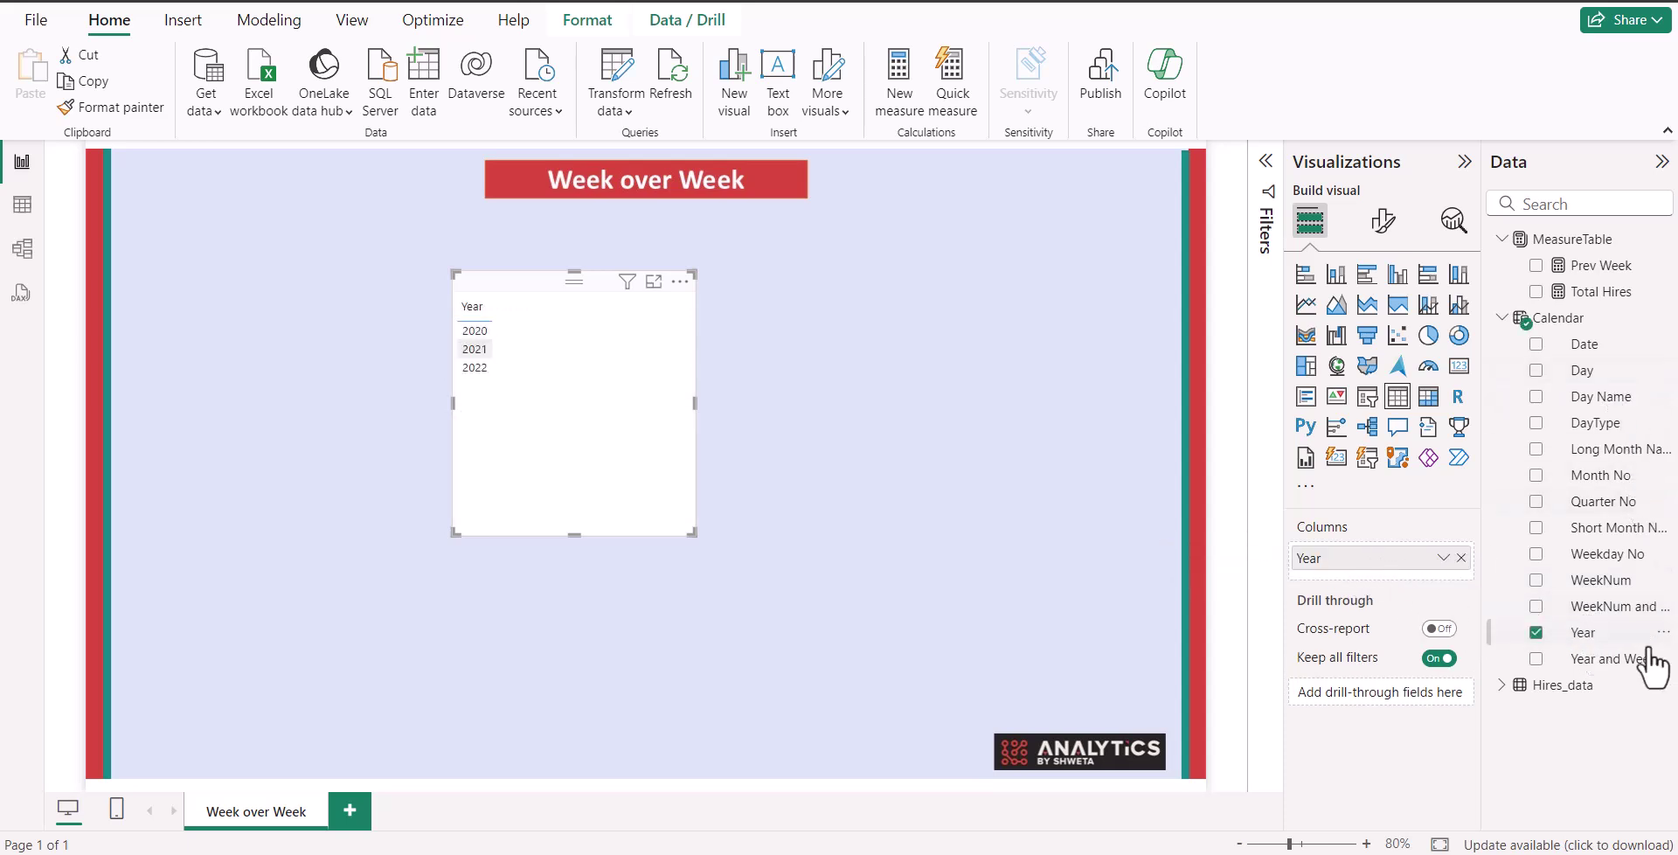
drag(1600, 579, 1362, 569)
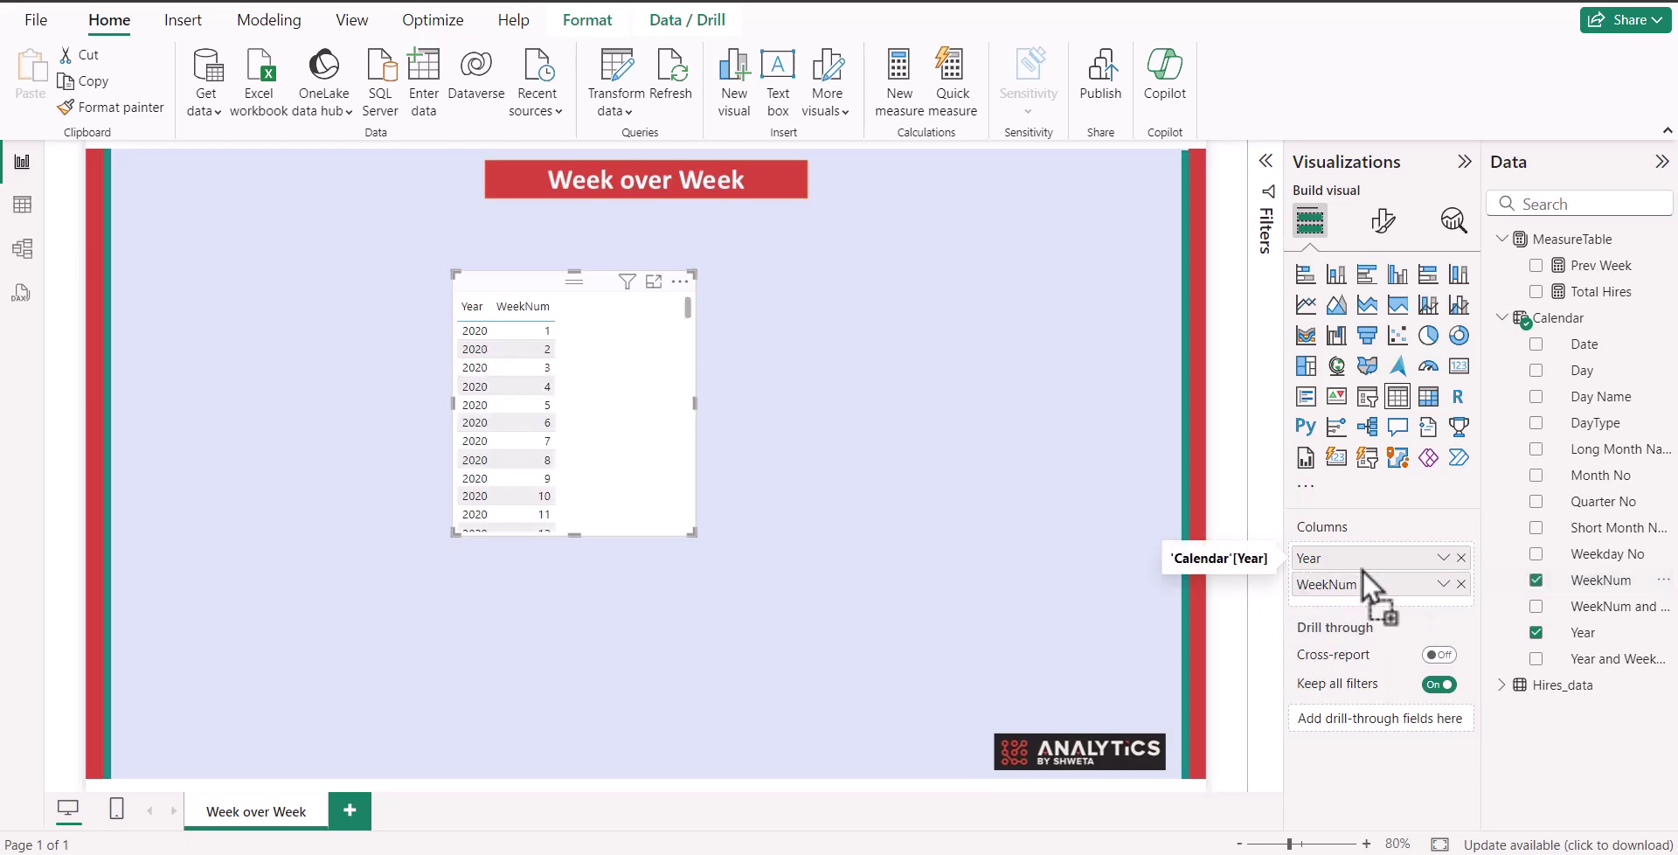
drag(1573, 291, 1405, 600)
drag(1573, 265, 1399, 628)
drag(693, 532, 888, 760)
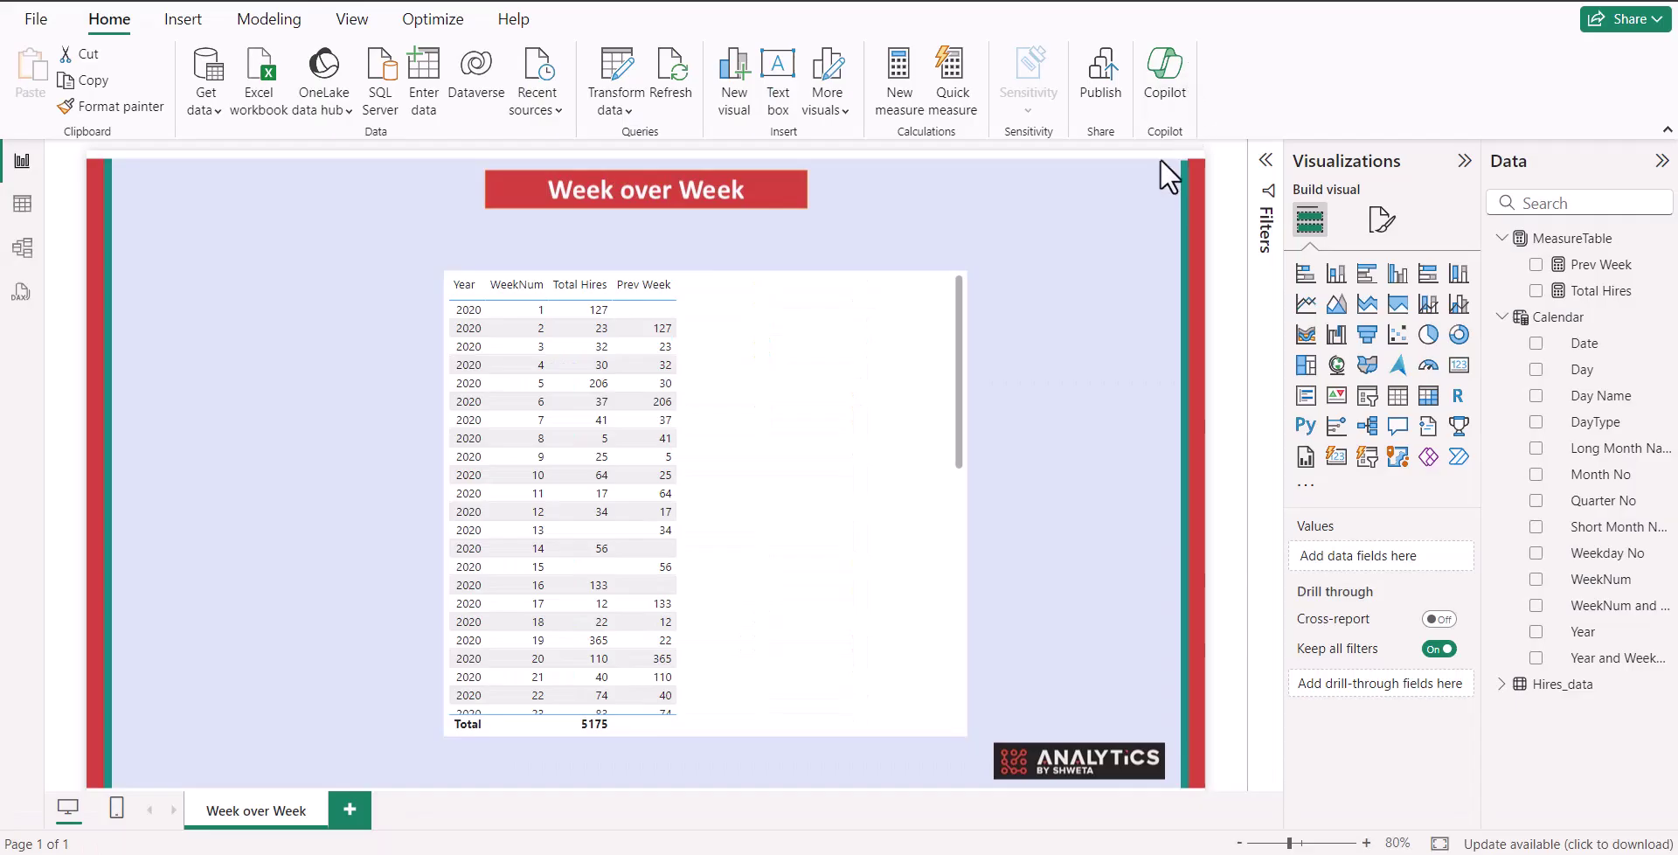
- Create the measure Week Over Week Change = [Total Hires]-[Prev Week] in MeasureTable and add it as a column to the table visual
right_click(1552, 242)
click(1453, 280)
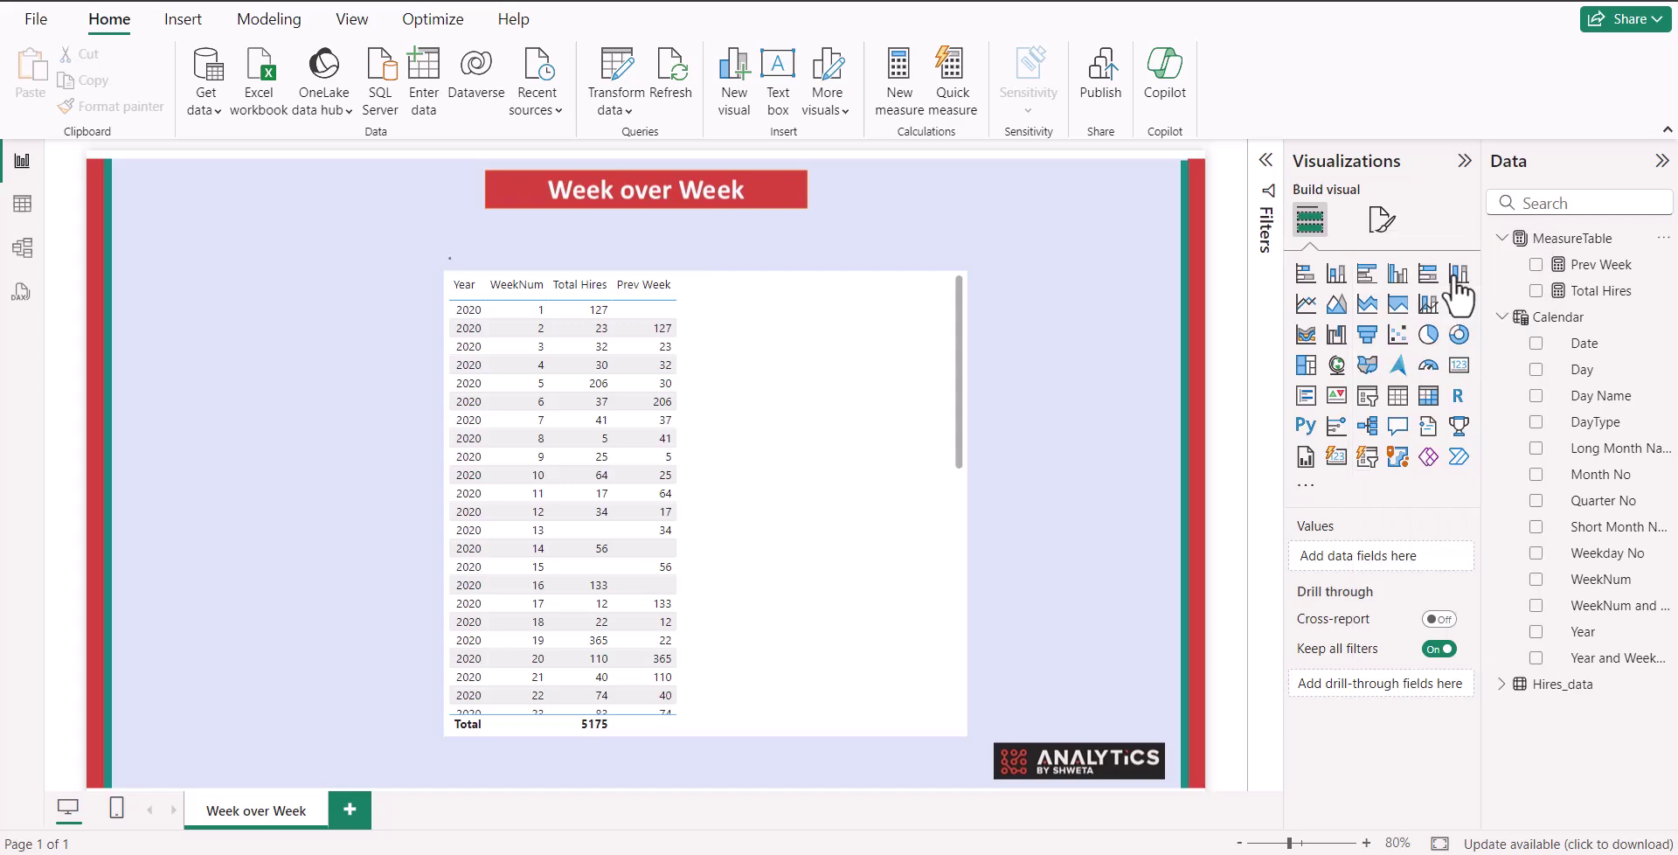
text(We)
text(ek)
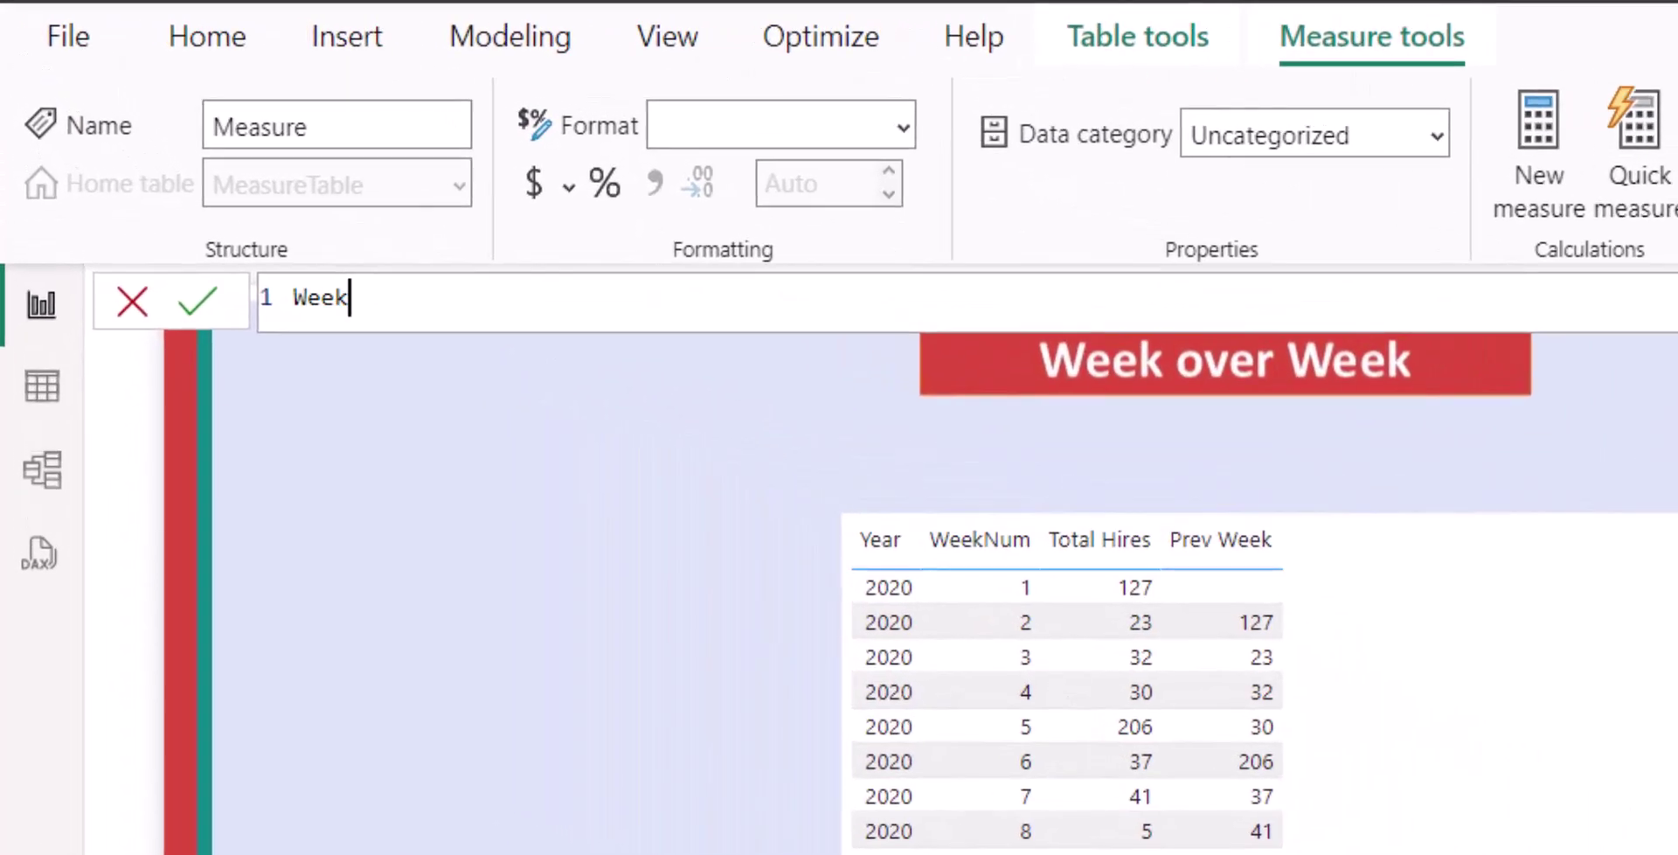
text( Over Week Change )
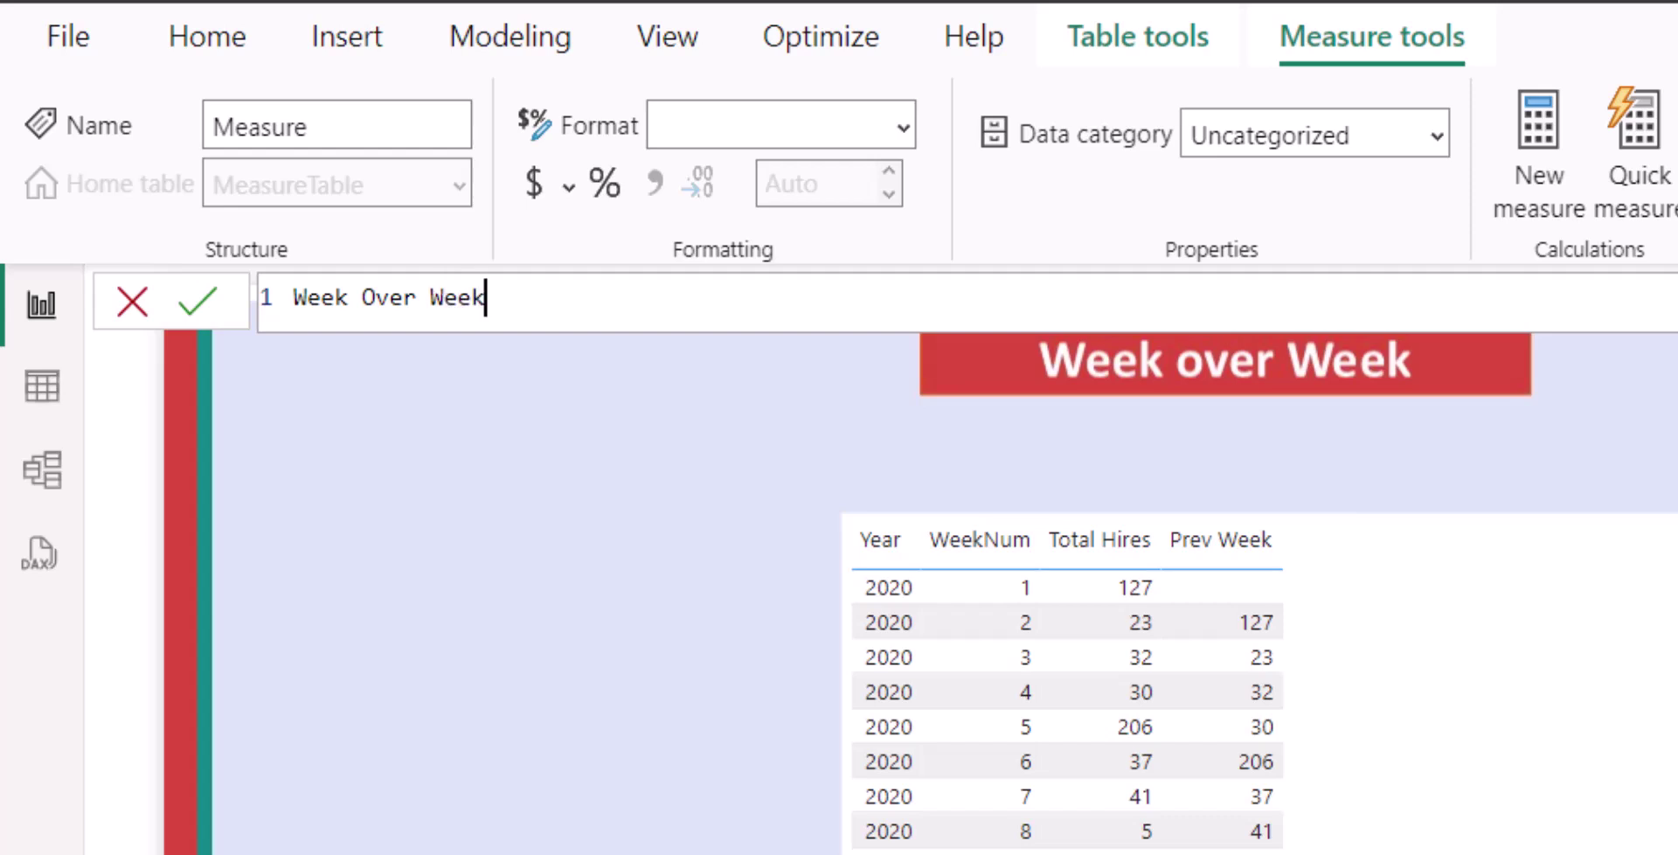
text(= [to)
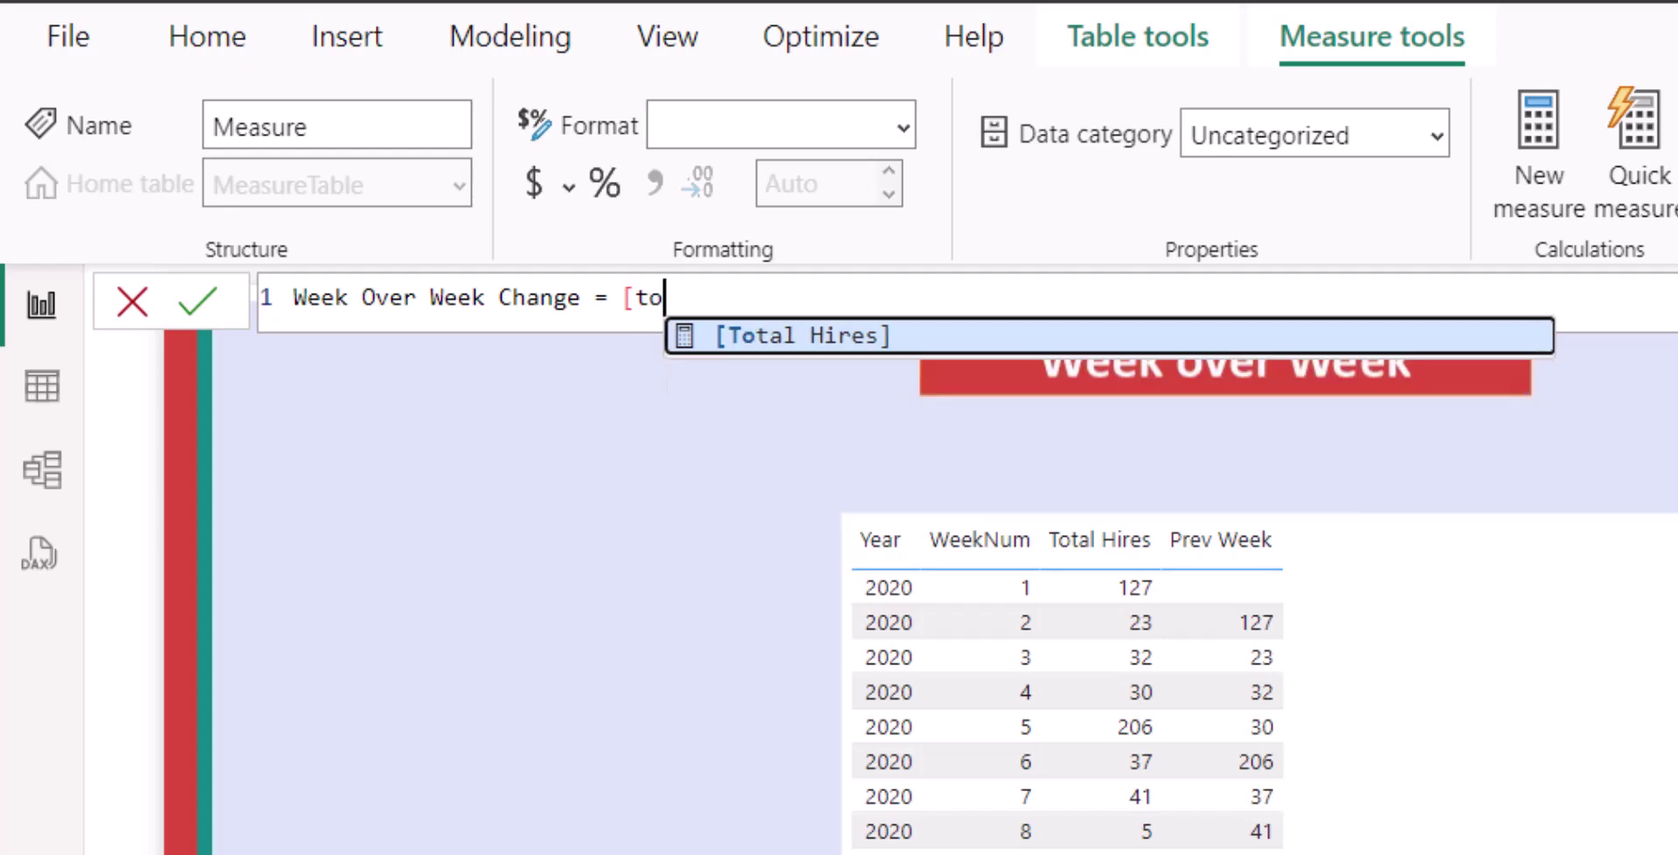
key(Tab)
text(-pr)
key(Tab)
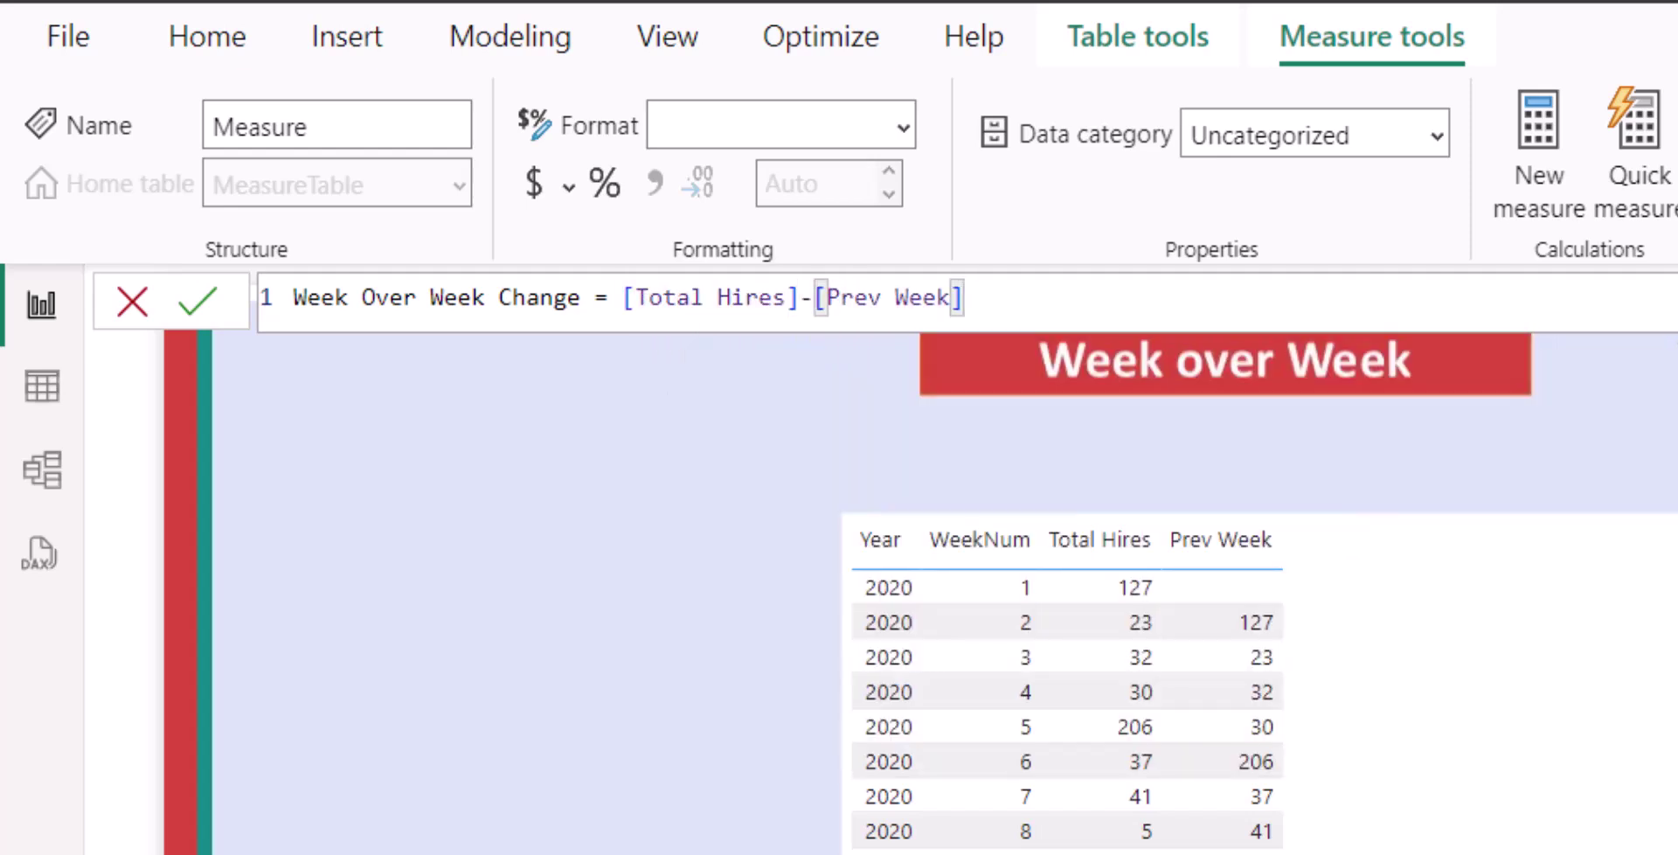
key(Return)
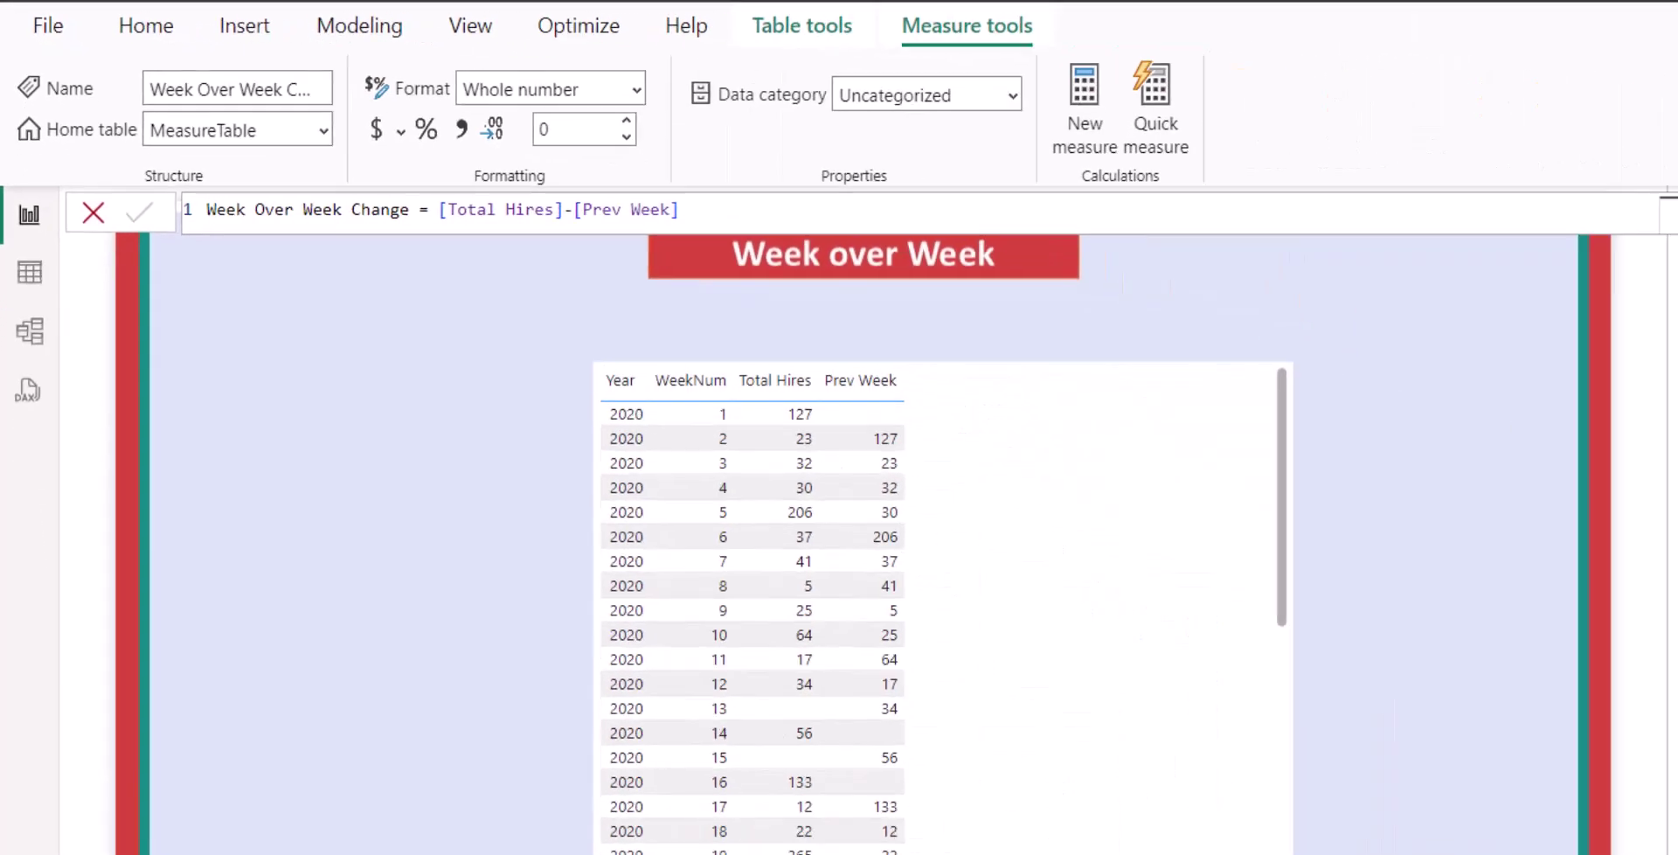
drag(1603, 316, 843, 448)
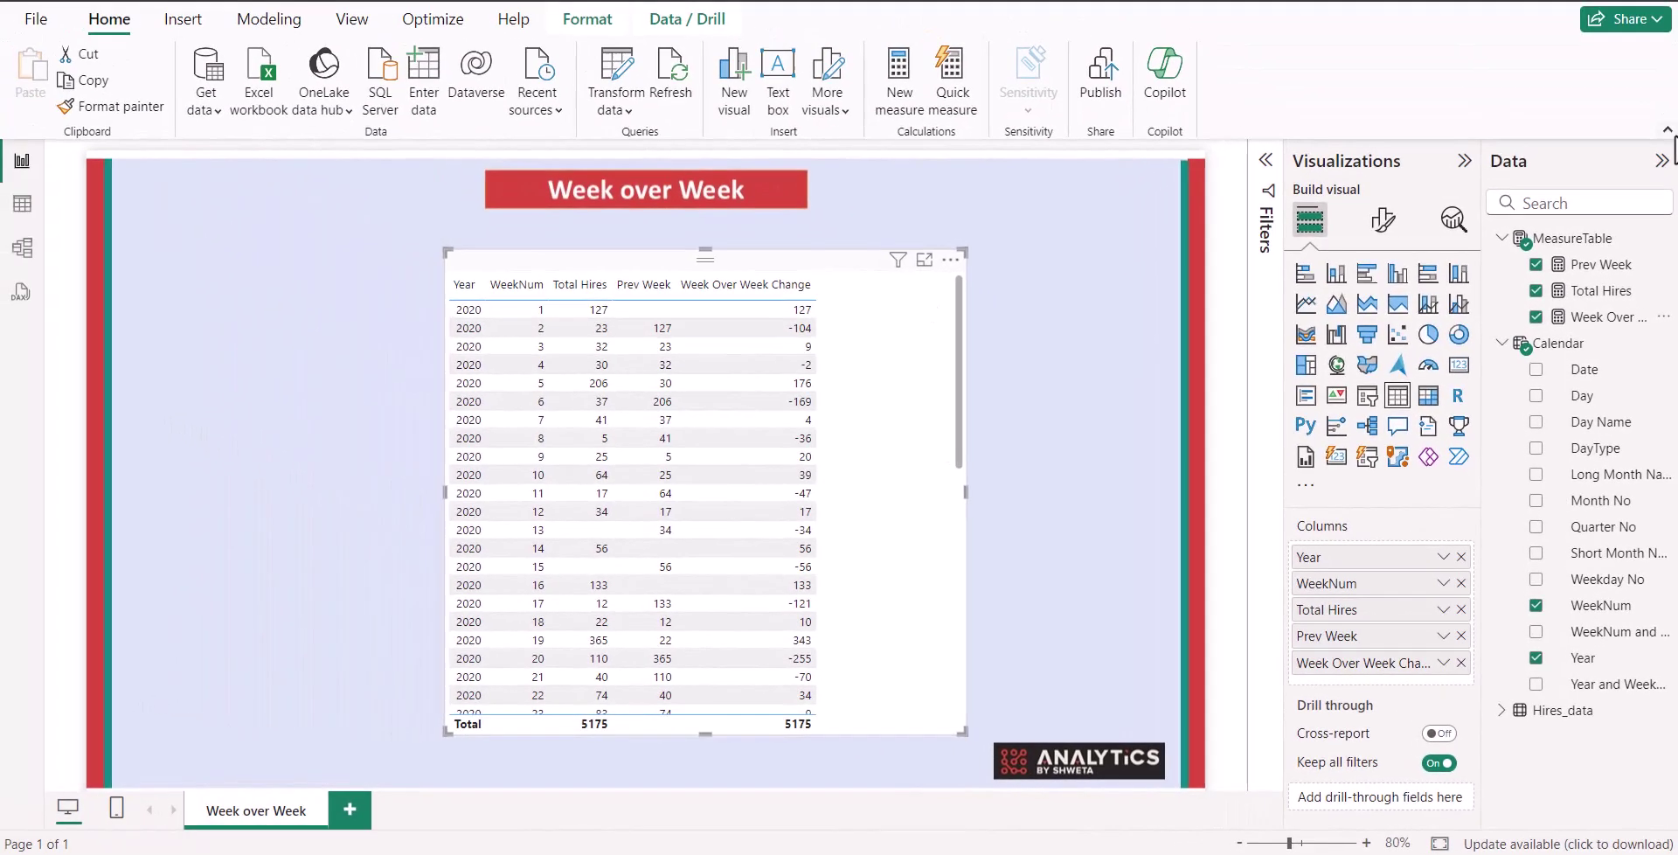
- Start a new measure in MeasureTable named Week Over Week% with a DIVIDE formula
right_click(1563, 239)
click(1518, 278)
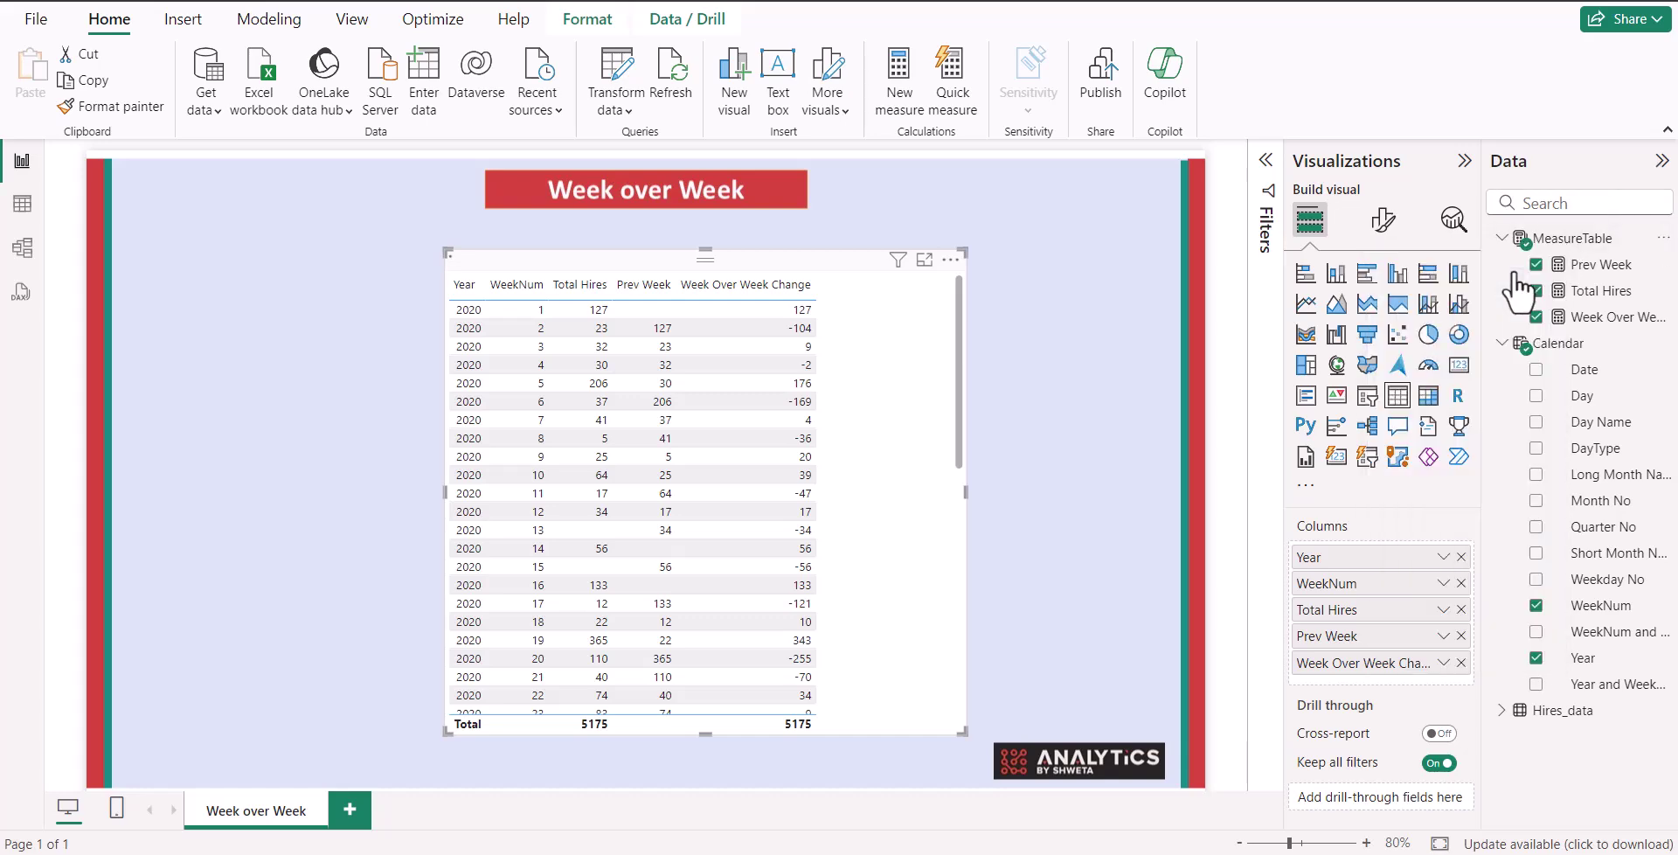
key(ctrl+a)
text(Week Over)
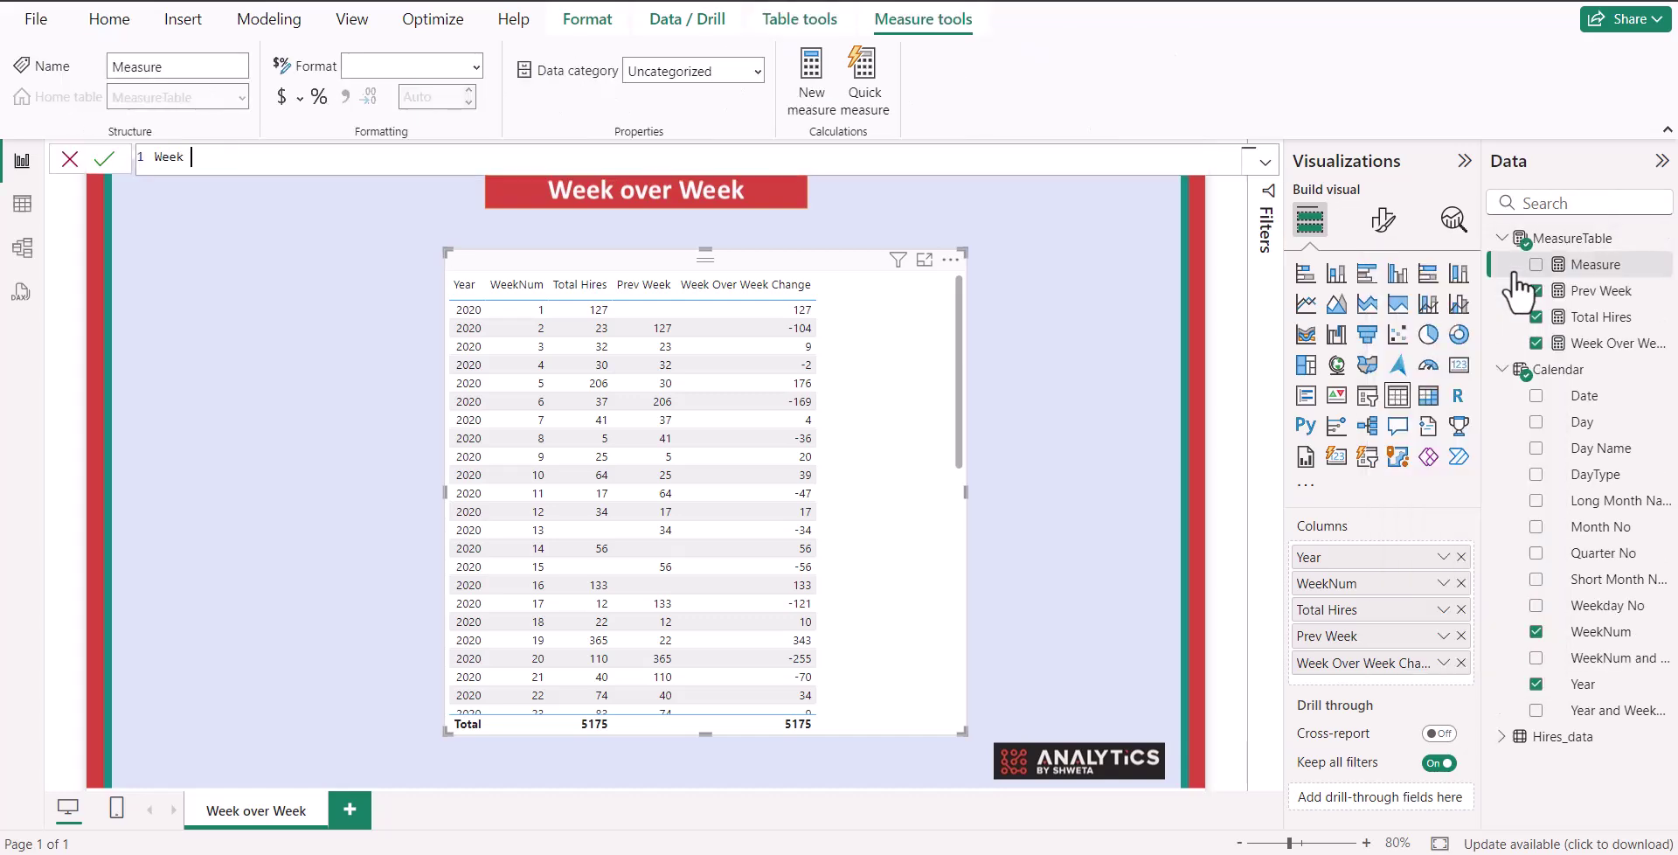
text( Week)
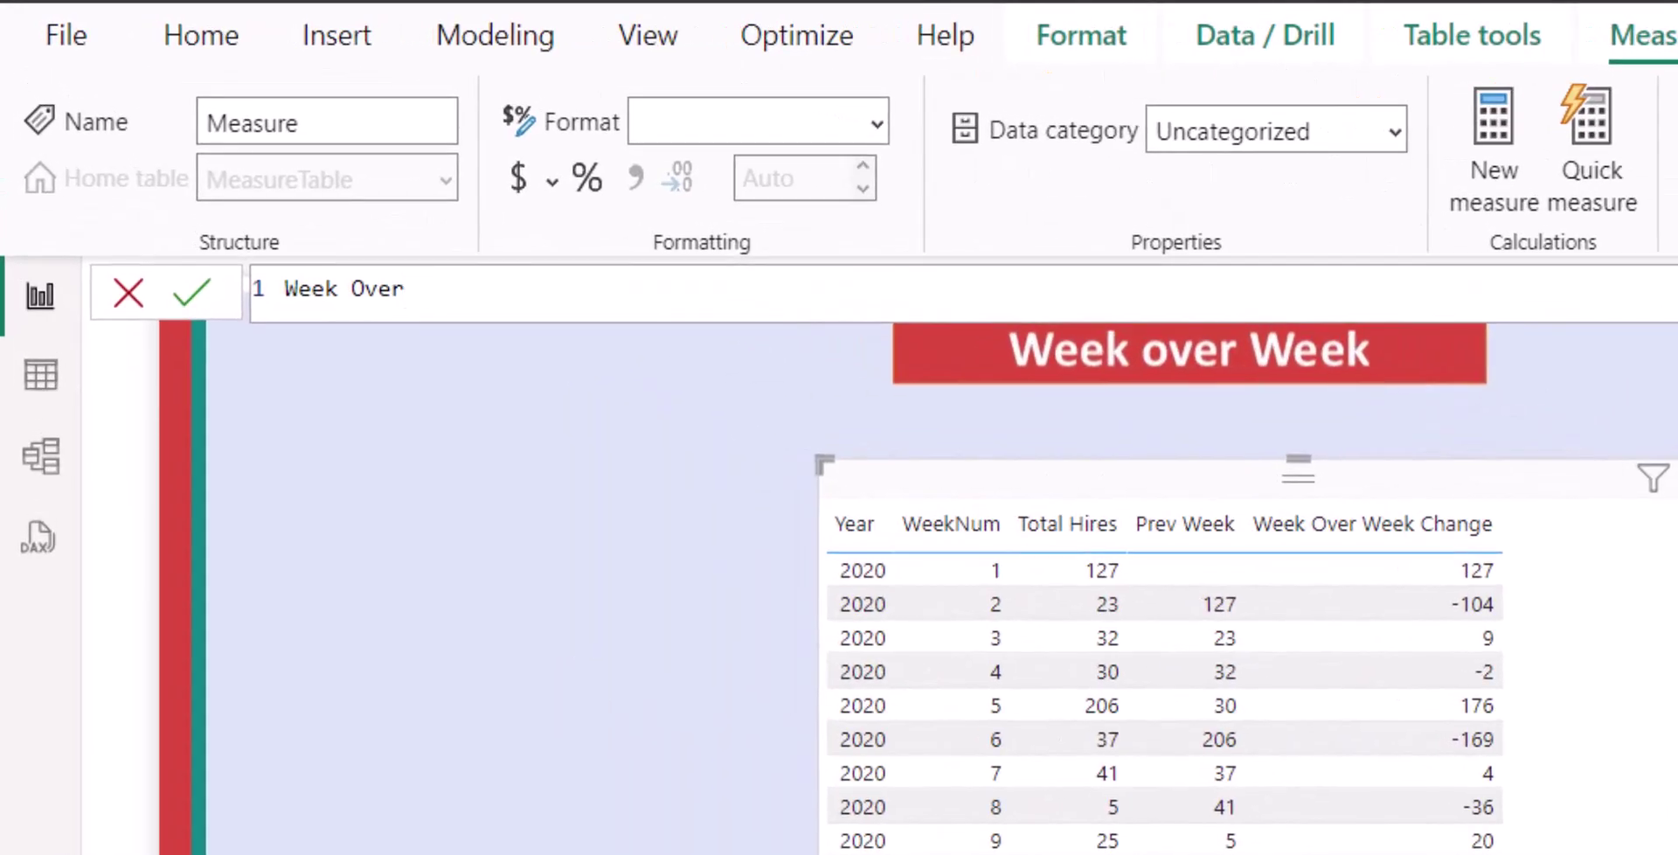
text(% = div)
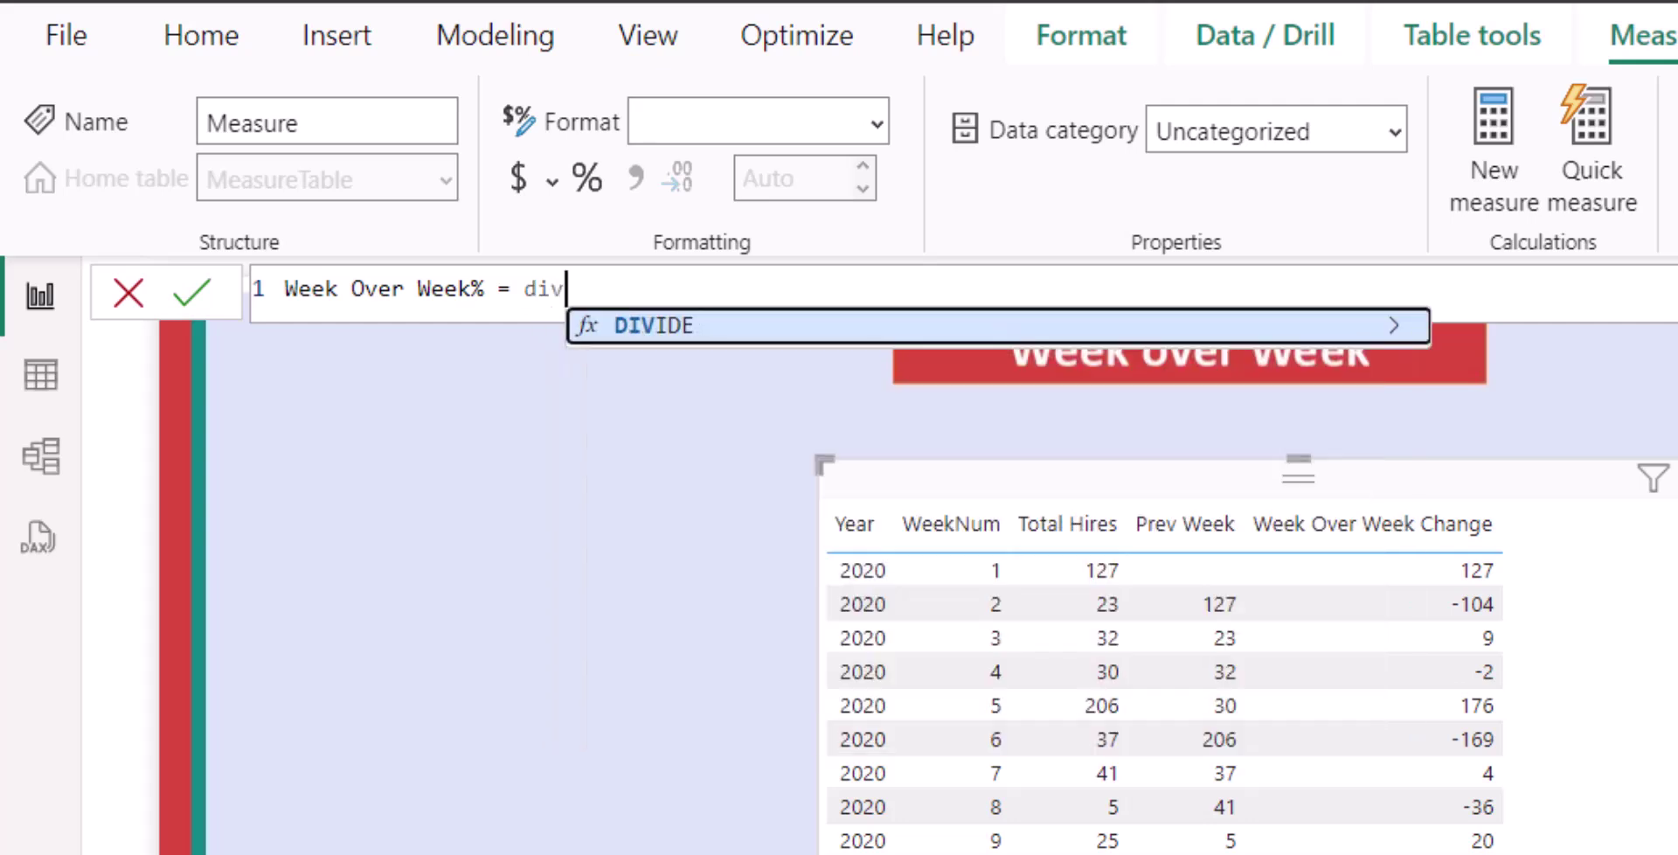
- Complete the Week Over Week% formula as DIVIDE([Week Over Week Change],[Prev Week]) and commit the measure
key(Tab)
text([we)
key(Tab)
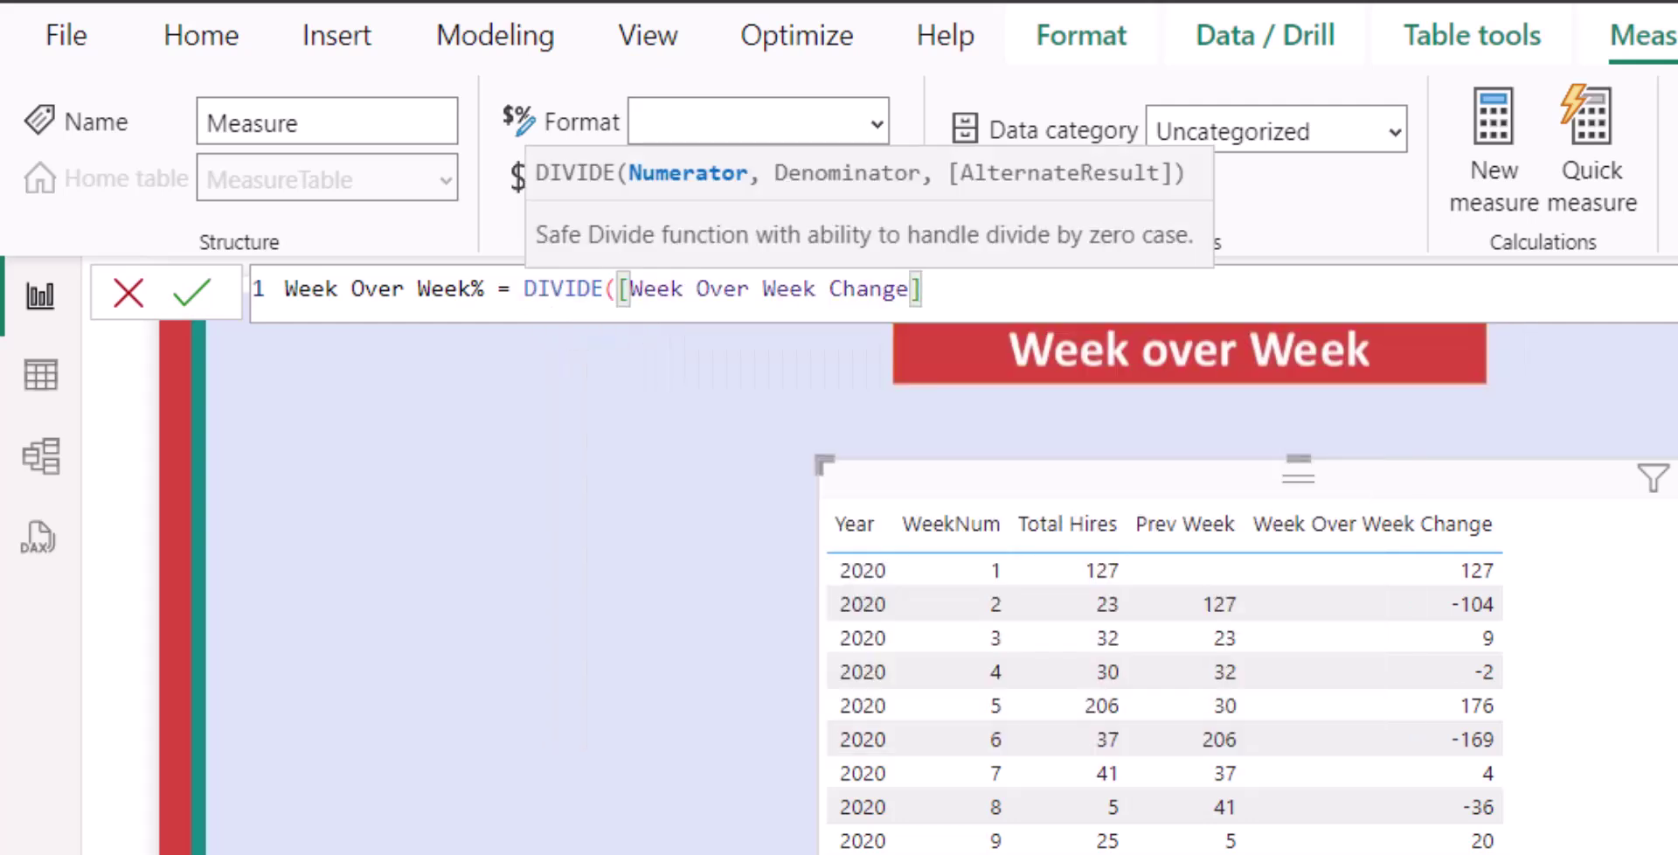
text(,[)
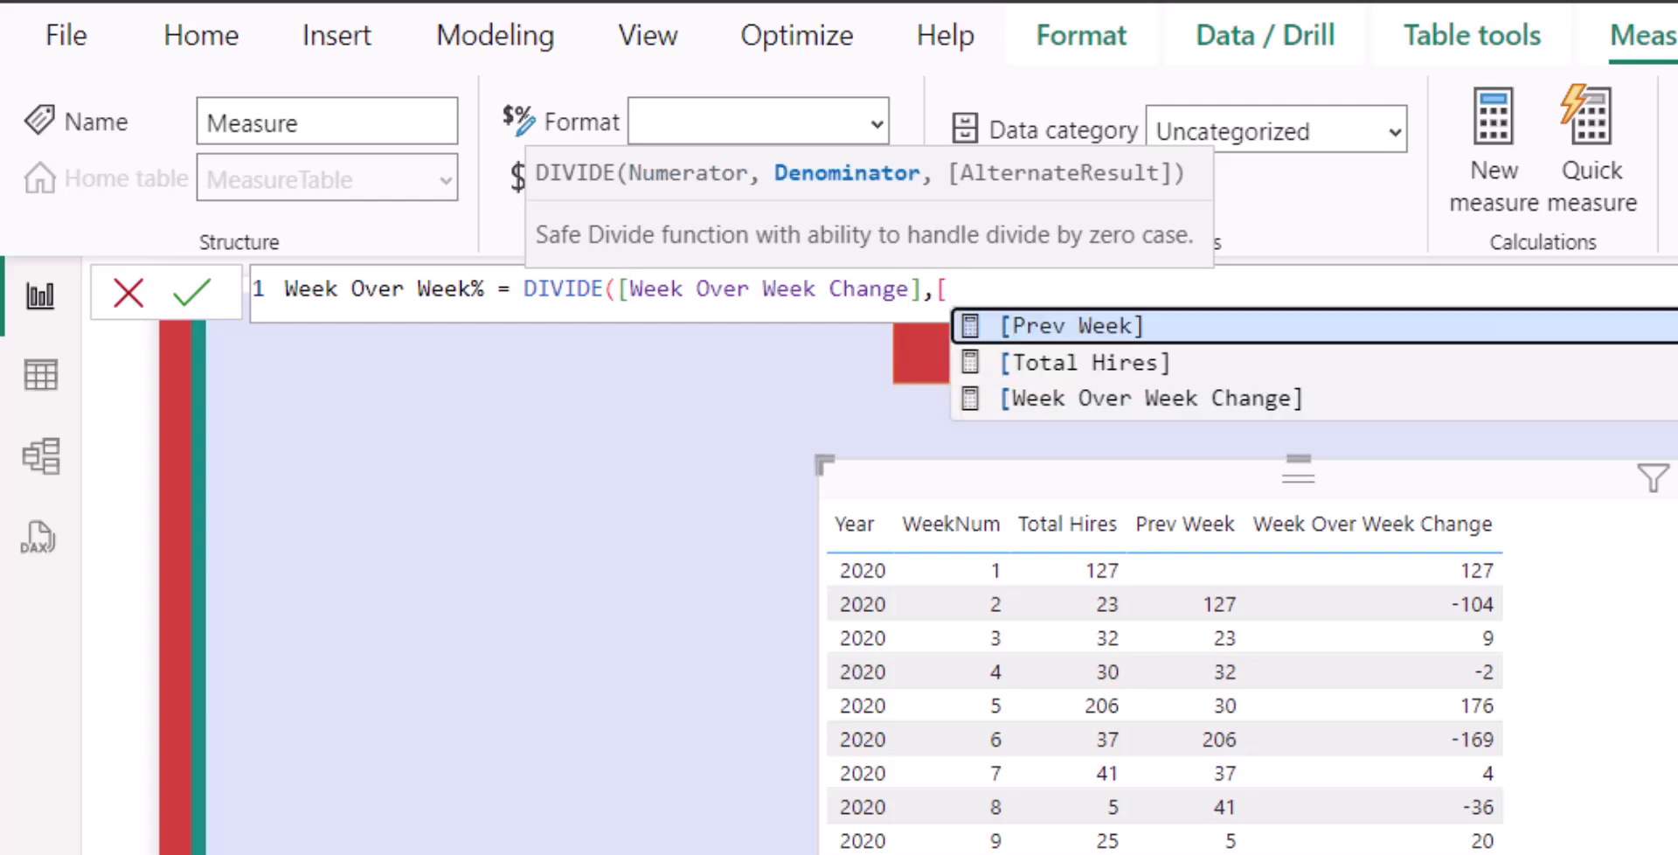
text(pr)
key(Tab)
text())
key(Return)
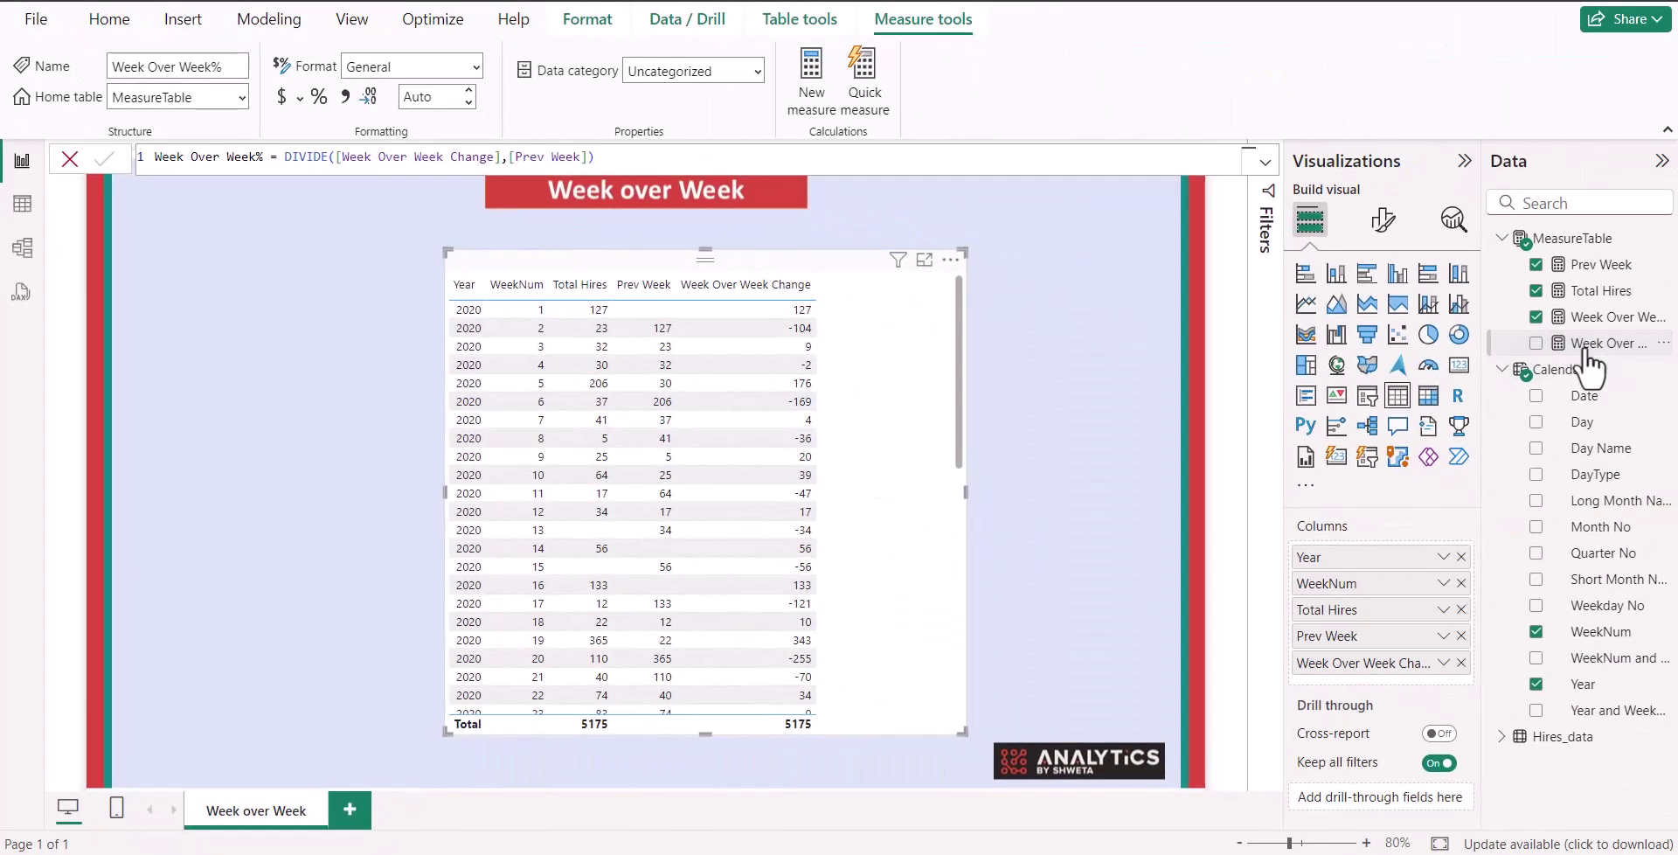
- Format the Week Over Week% measure as a percentage and add it as a column to the table visual
click(313, 98)
drag(1605, 359, 863, 354)
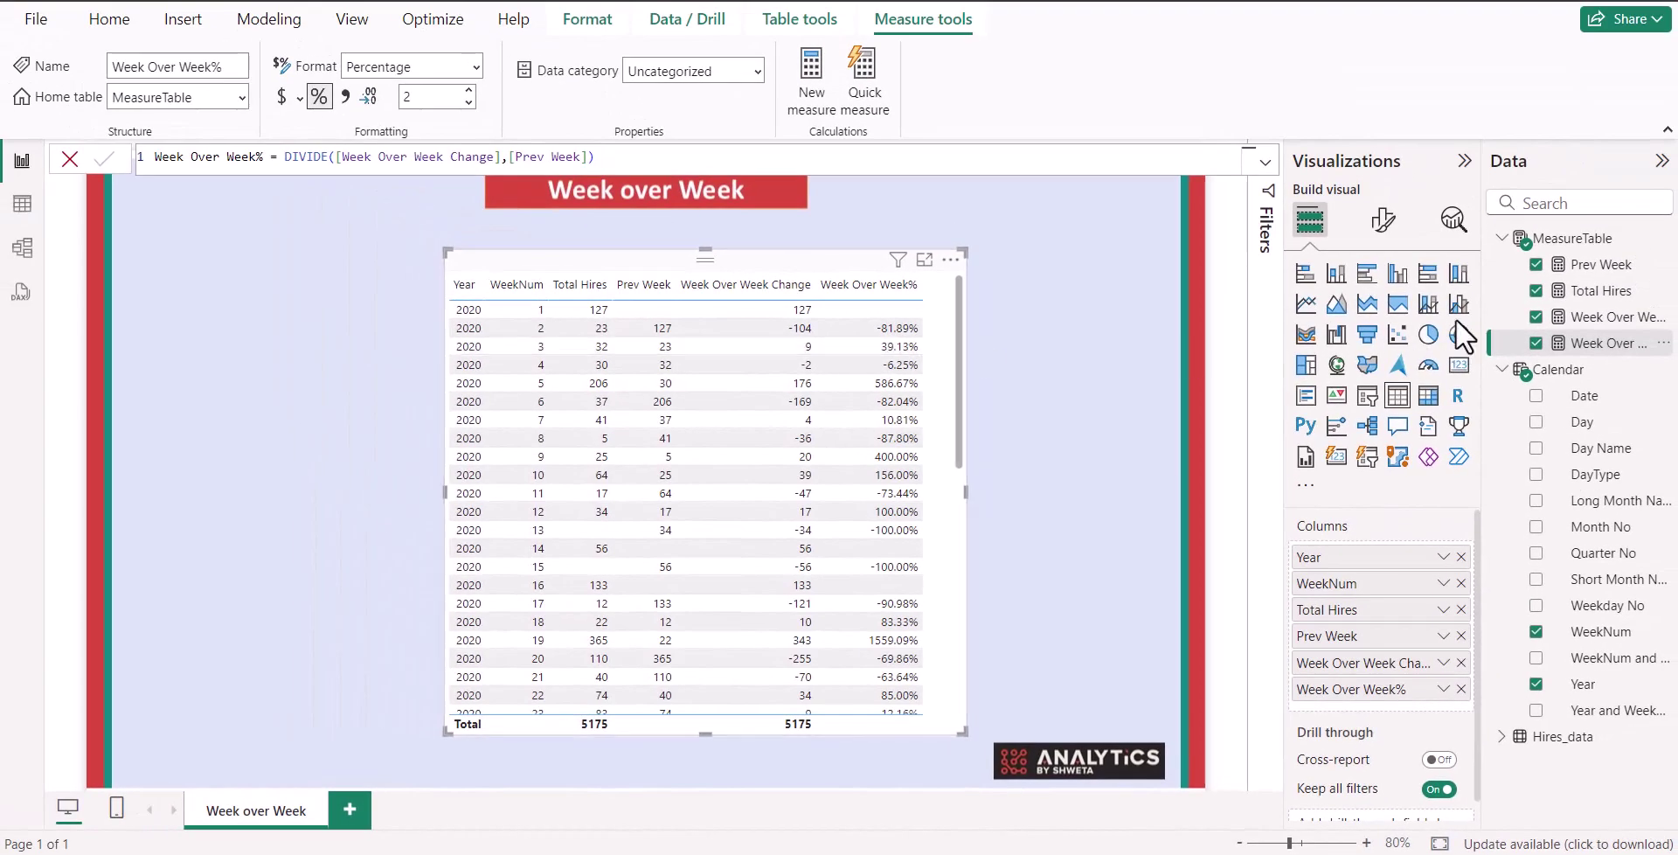
- Review the formulas of the Week Over Week Change and Week Over Week% measures, highlighting the DIVIDE numerator, and leave the formula view
click(1582, 319)
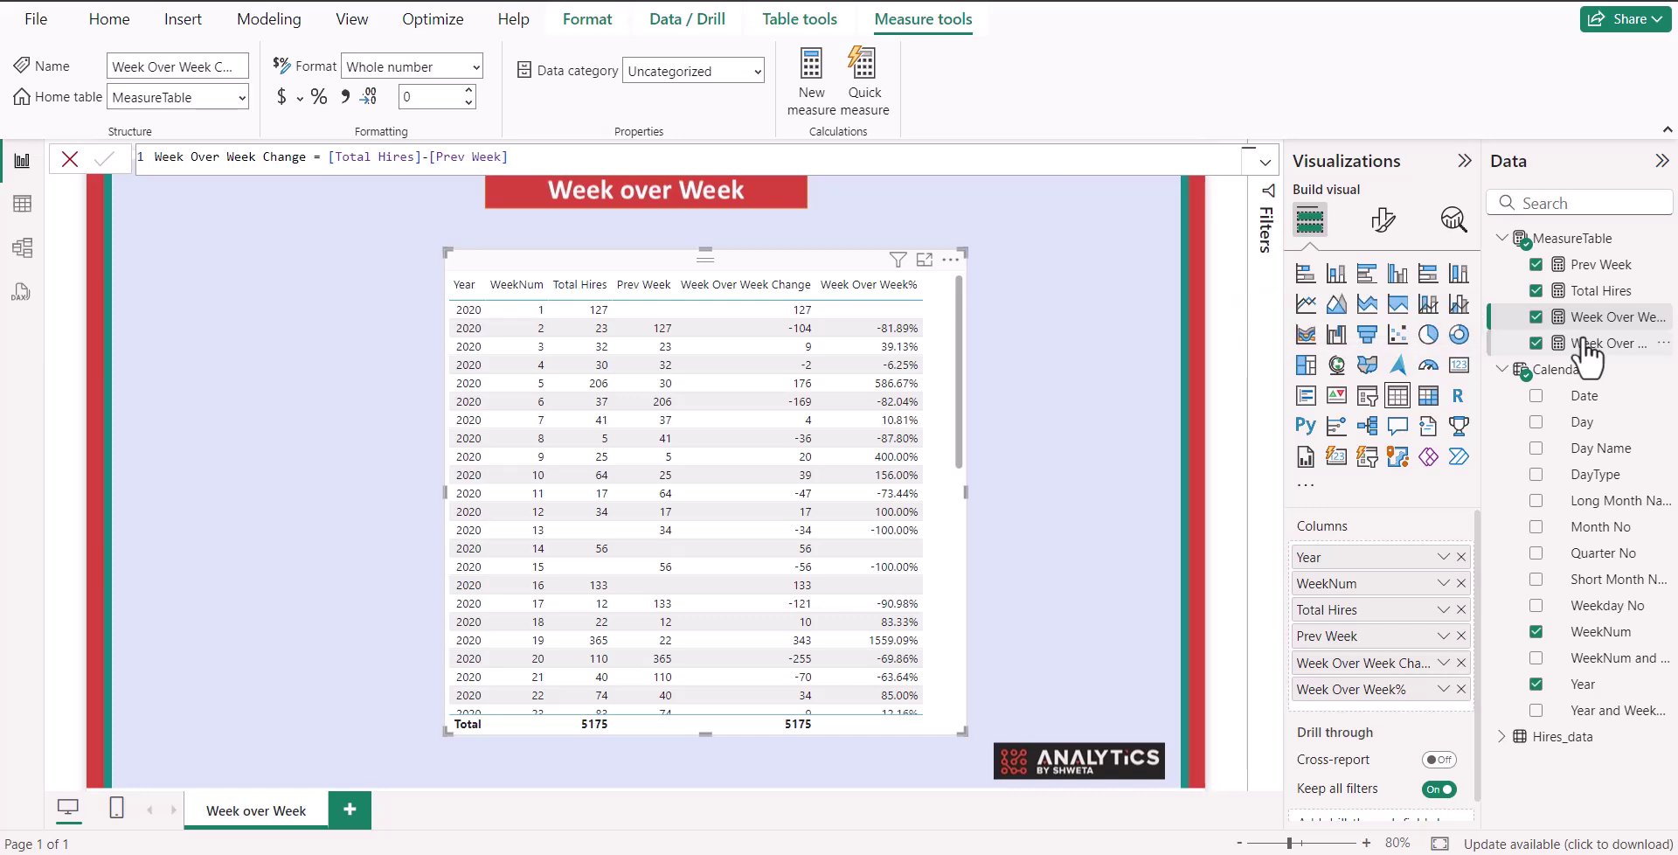
click(1585, 344)
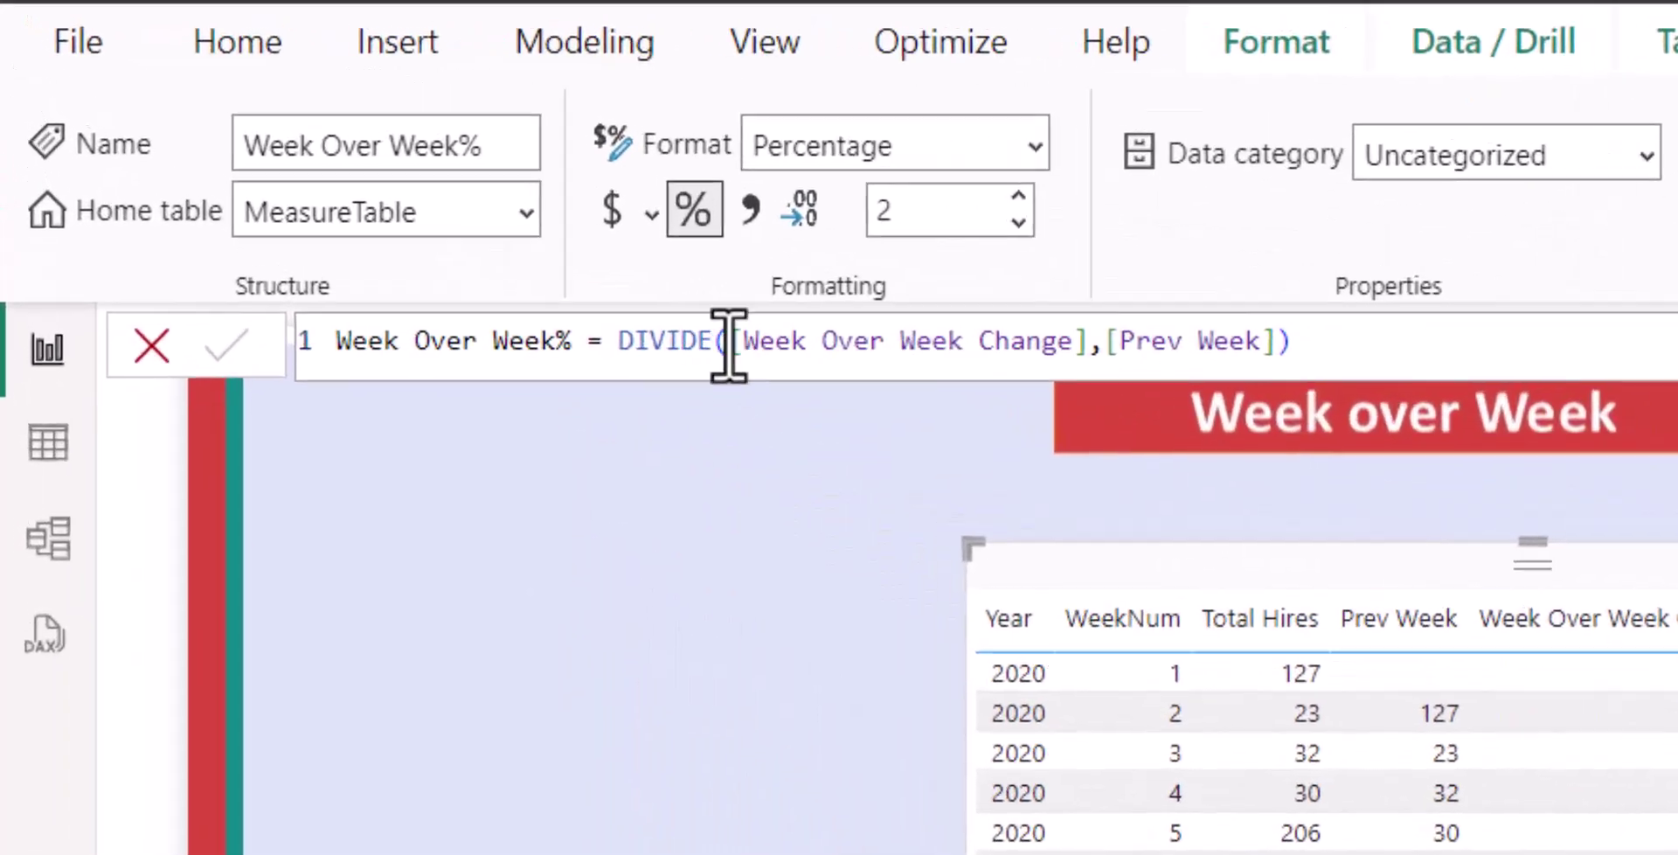
drag(335, 157, 478, 158)
drag(1062, 354, 1123, 359)
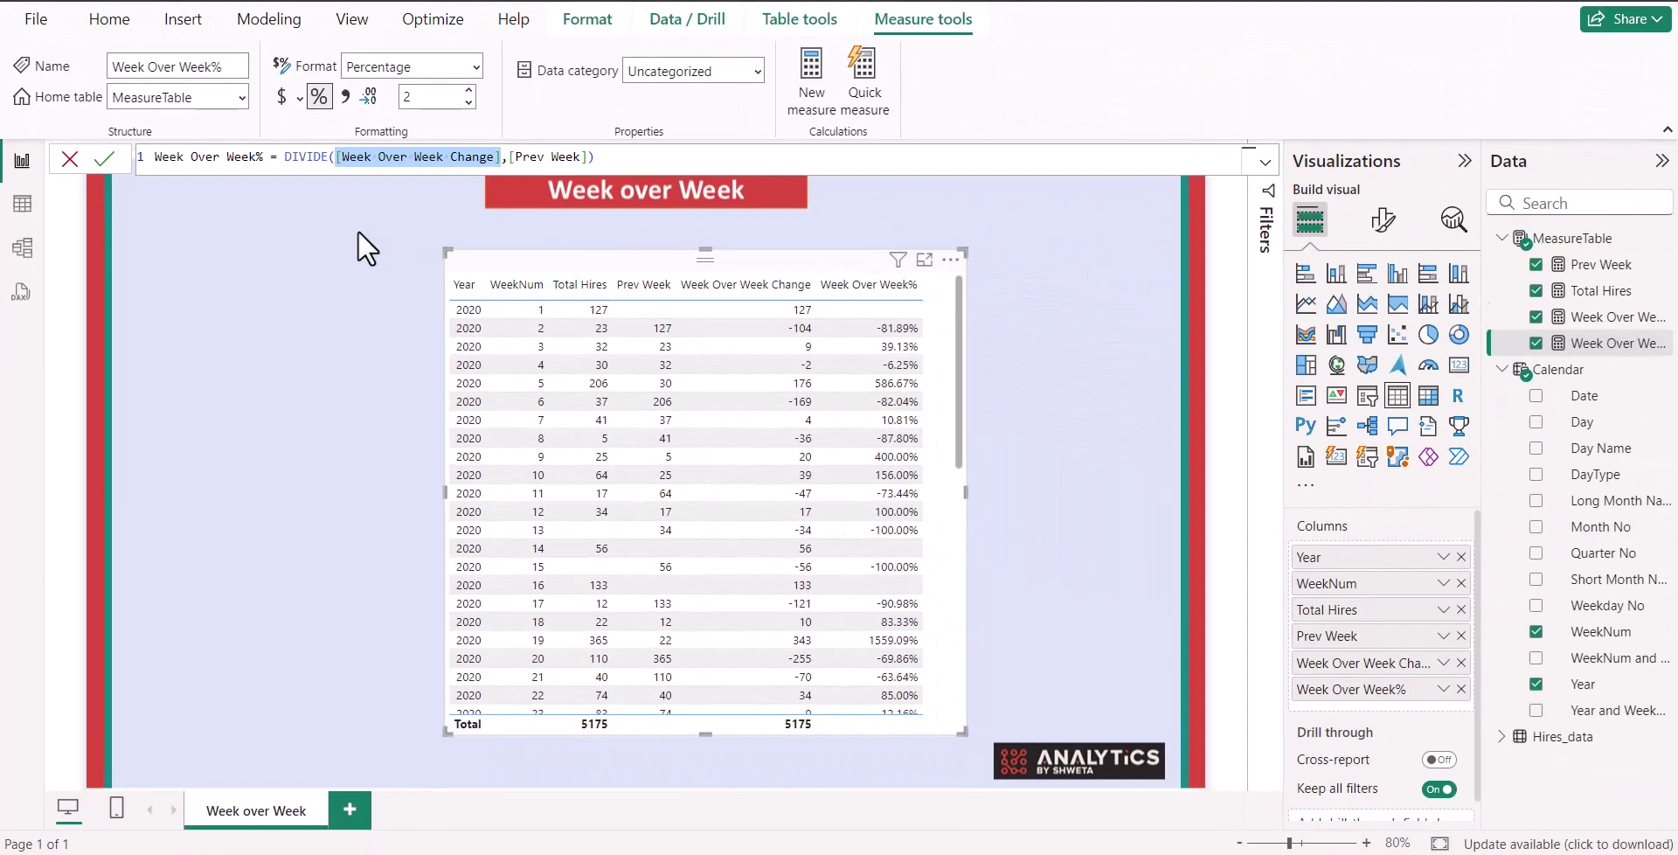
click(682, 411)
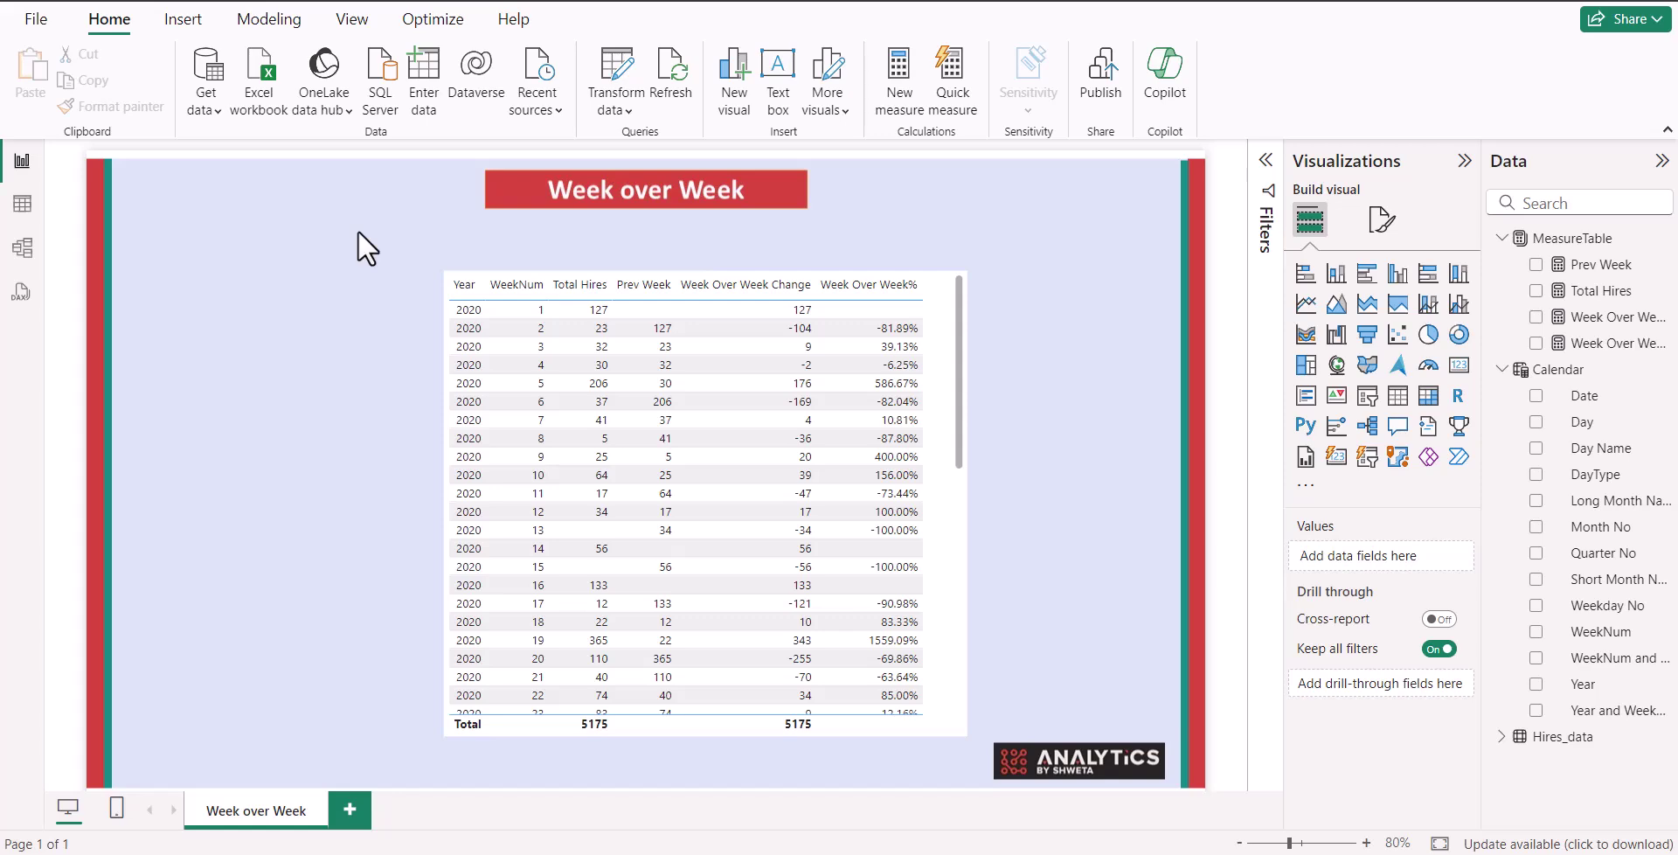